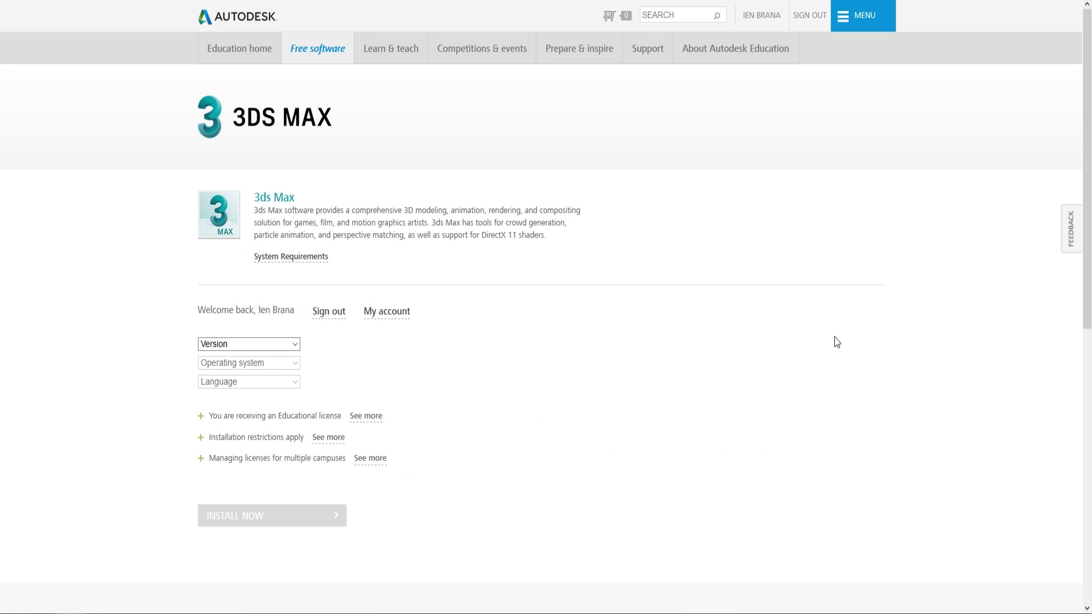
- Choose version 3ds Max 2016, operating system Windows 64-bit and language English for the 3ds Max download
left_click(265, 345)
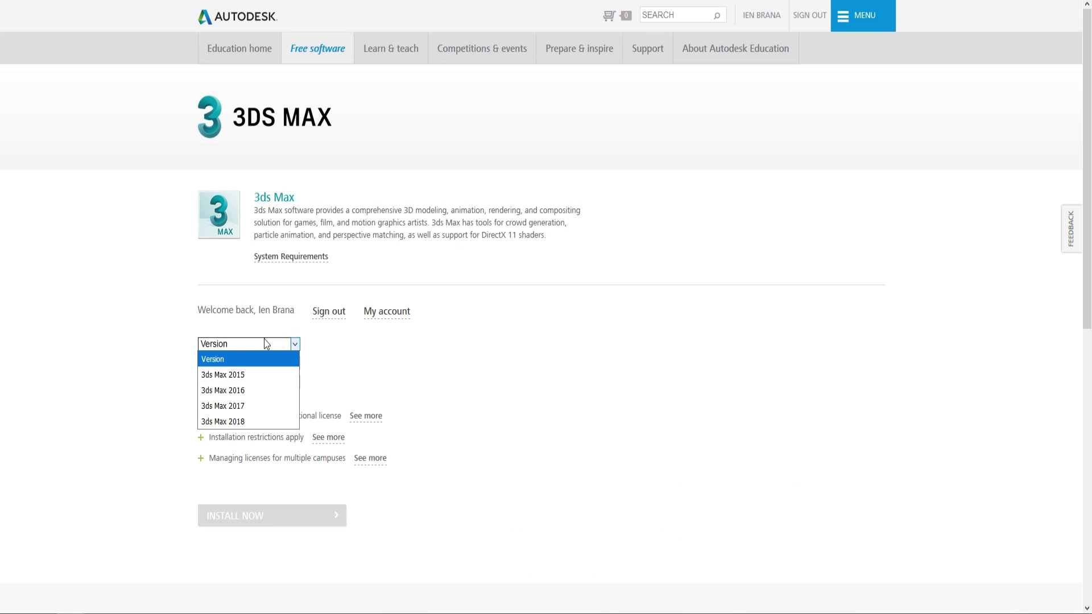
left_click(262, 390)
left_click(271, 364)
left_click(267, 389)
left_click(257, 383)
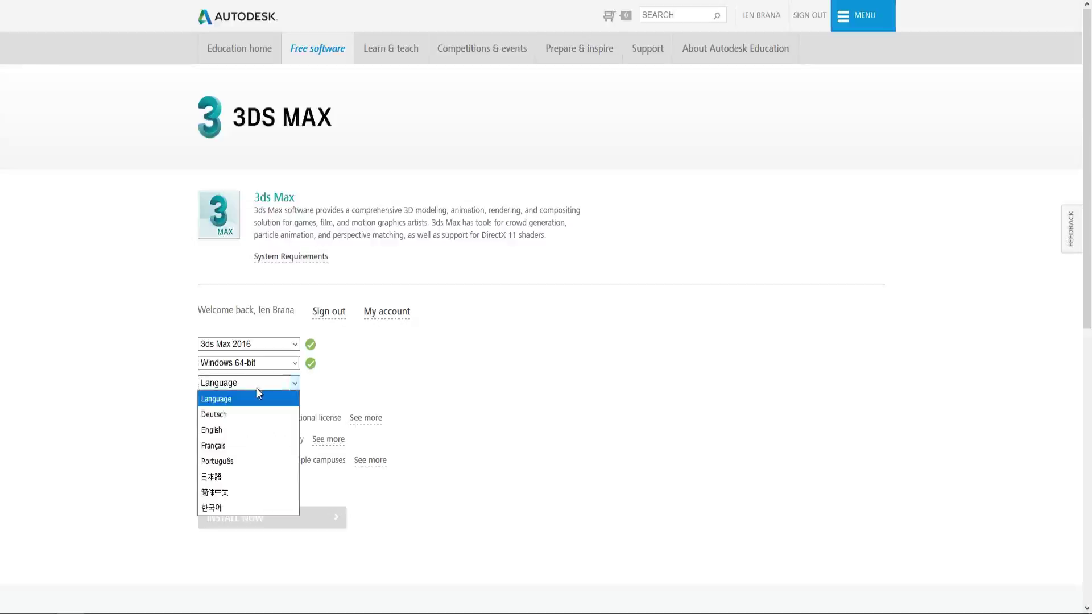
left_click(227, 430)
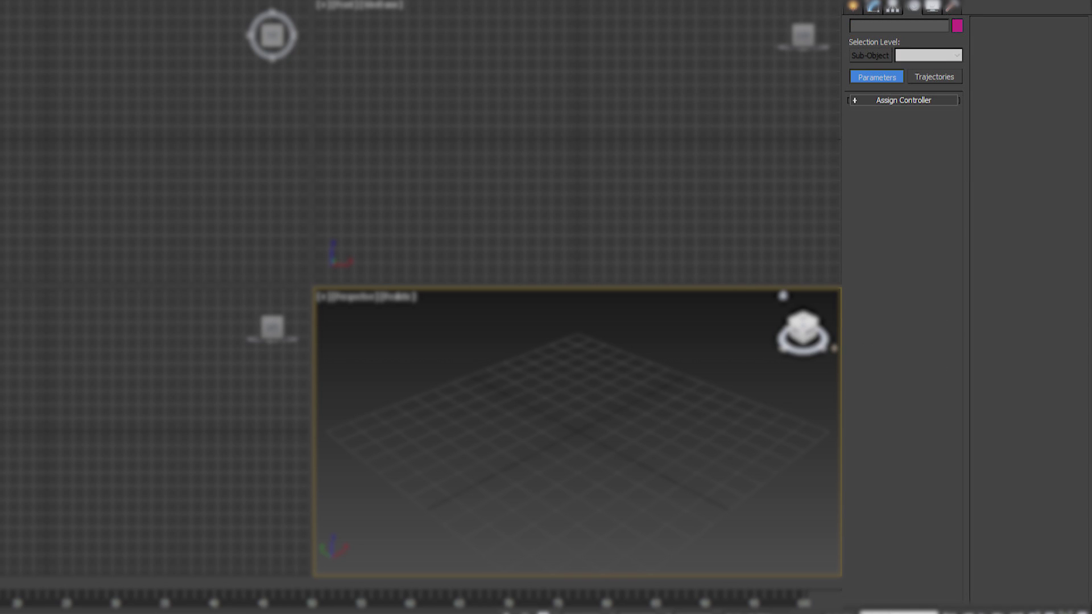
left_click(933, 6)
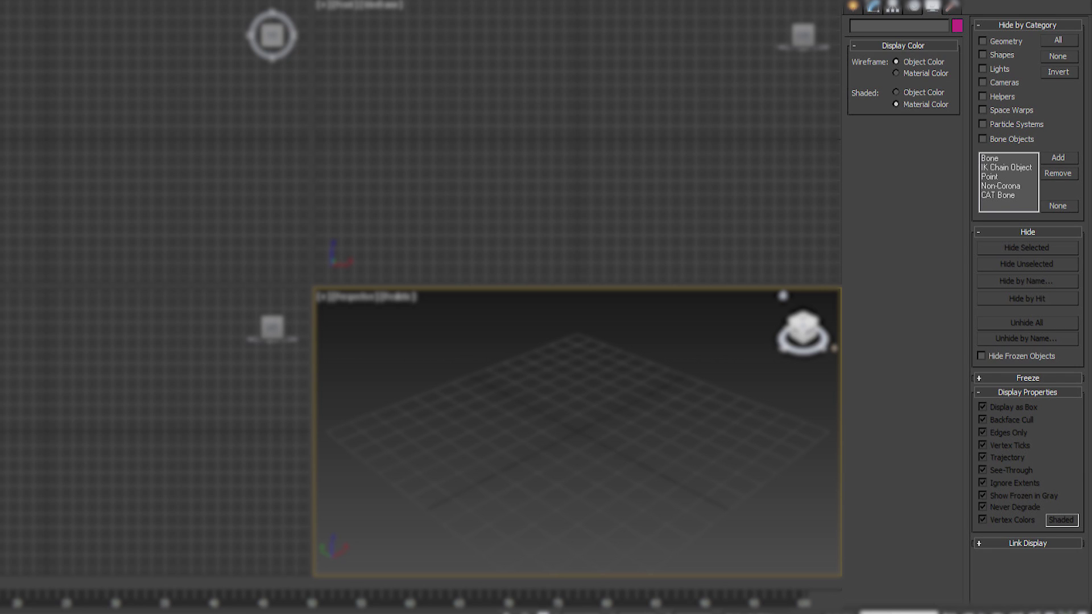
left_click(951, 6)
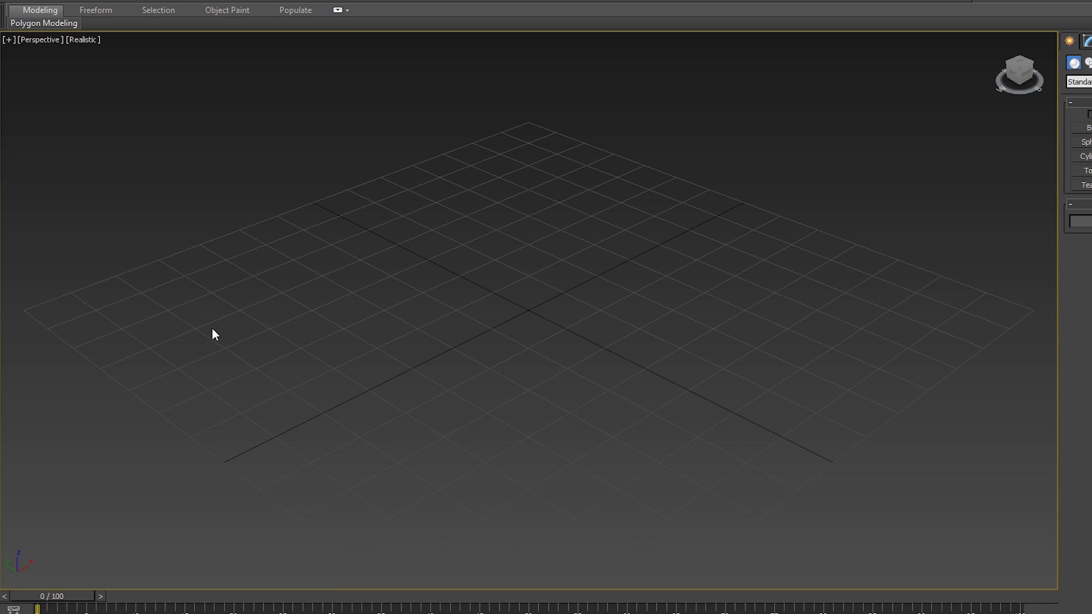
- Show statistics in the active viewport with polygon, triangle, vertex and frames-per-second counts for Total + Selection
left_click(14, 41)
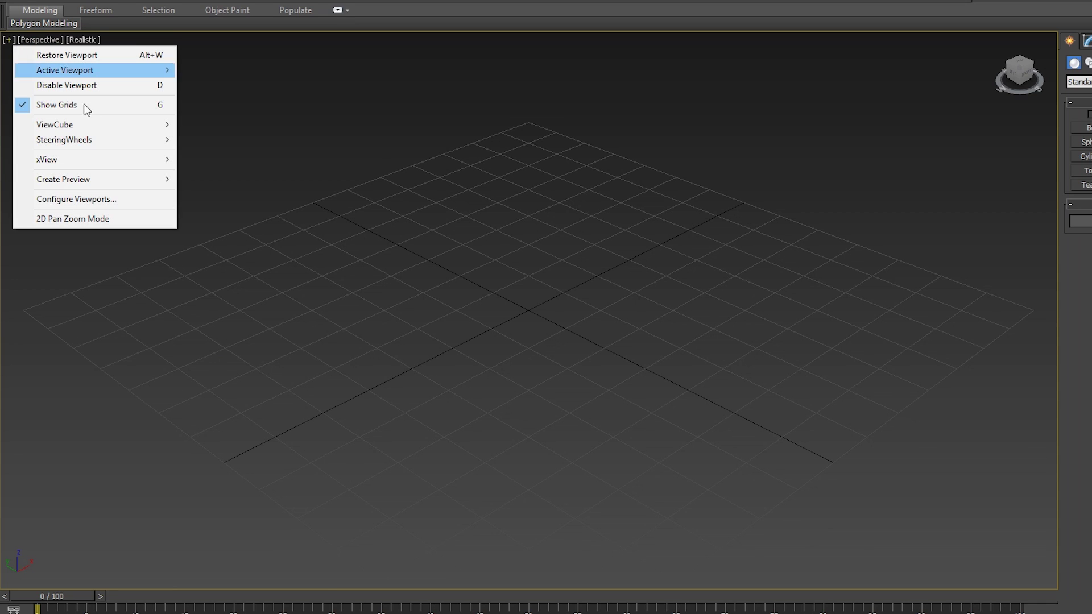
left_click(165, 202)
left_click(659, 139)
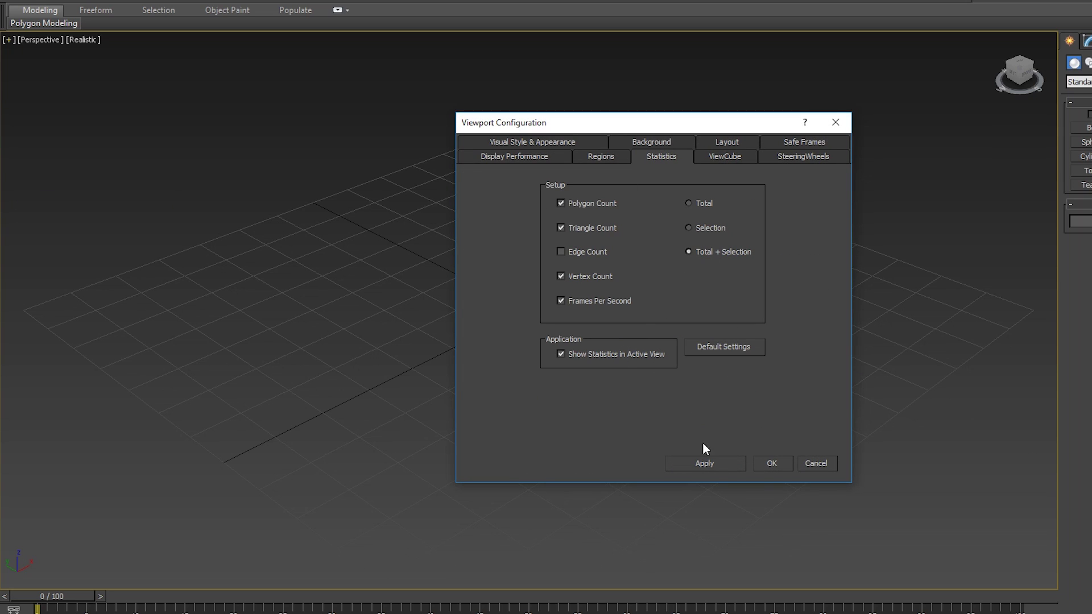
left_click(766, 466)
- Configure the units to metric meters for display, with a system unit scale of 1 unit = 0,01 Meters
left_click(407, 24)
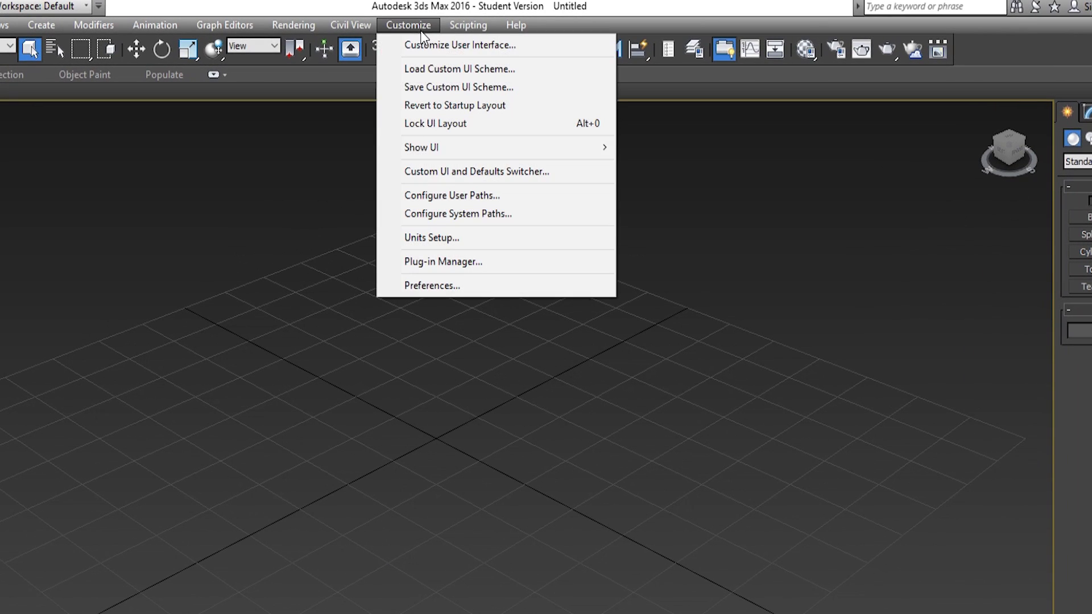
left_click(427, 238)
left_click(511, 374)
left_click(517, 407)
left_click(547, 301)
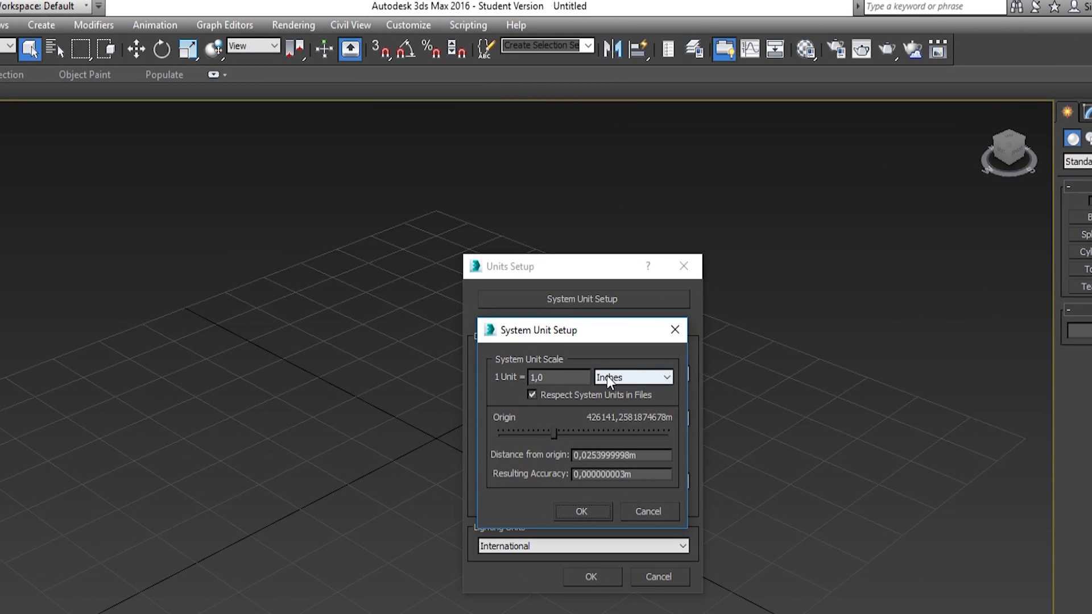
left_click(626, 377)
left_click(626, 446)
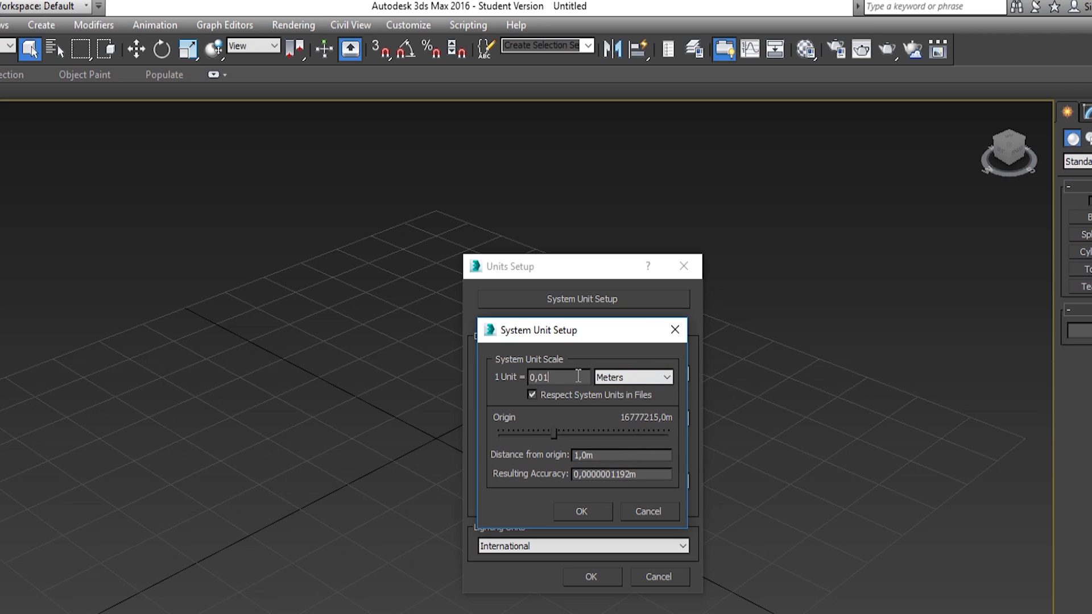
left_click(602, 512)
left_click(599, 571)
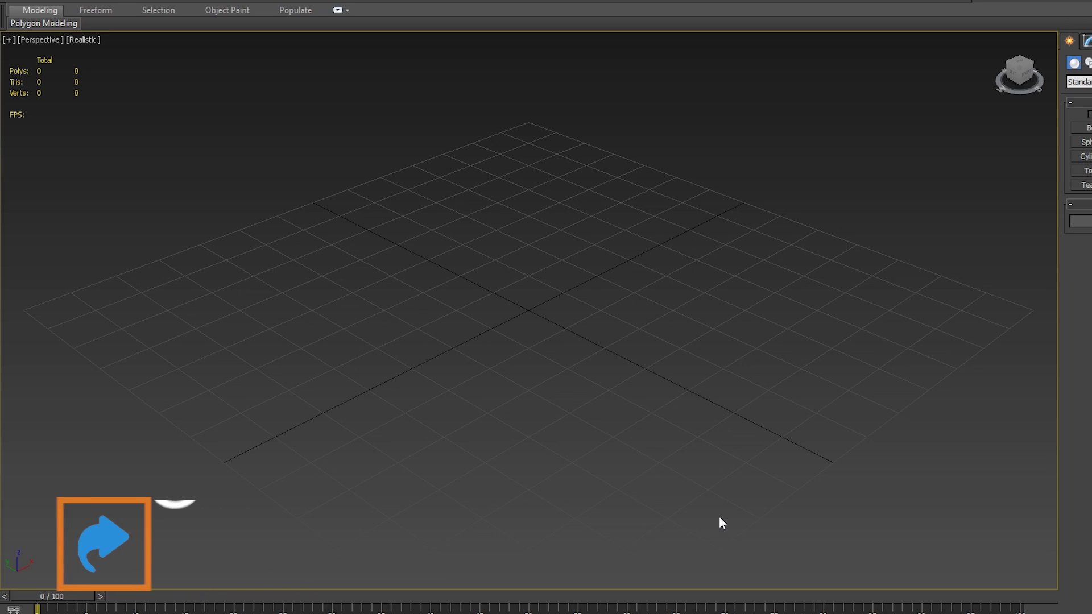
- Toggle the grid of the Perspective viewport off and back on
key("g")
key("g")
key("g")
key("g")
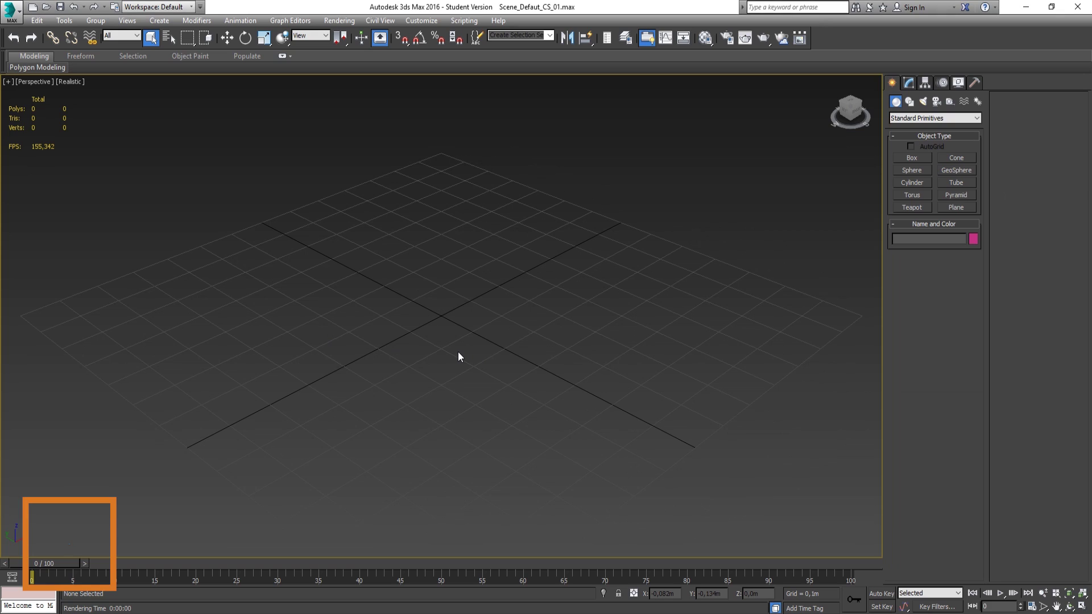
- Save the scene as Scene_Defaut_CS_01.max in the scenes folder
left_click(12, 12)
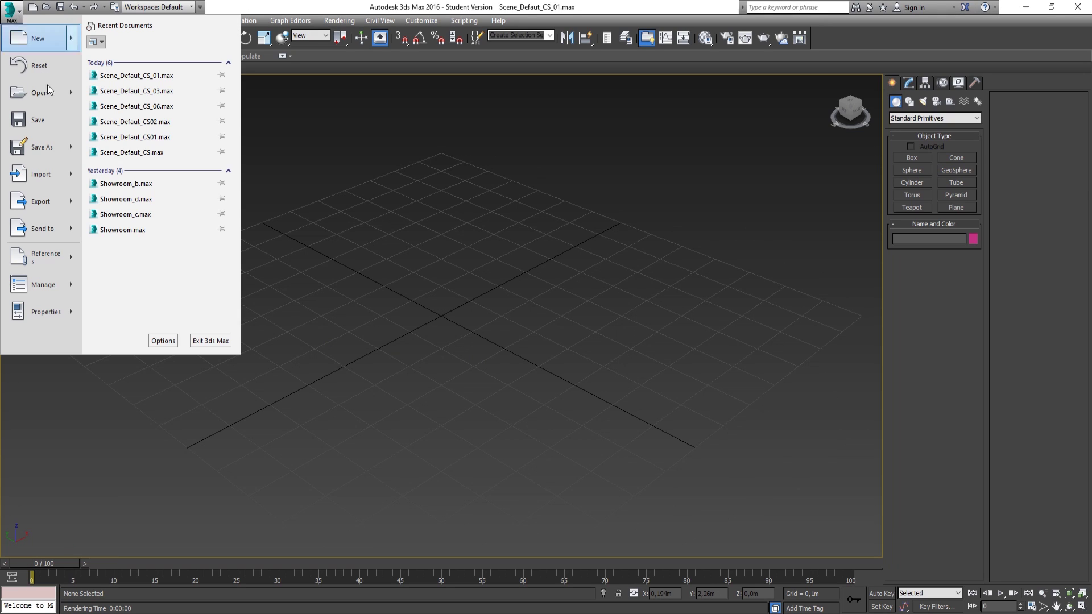
mouse_move(78, 149)
left_click(145, 64)
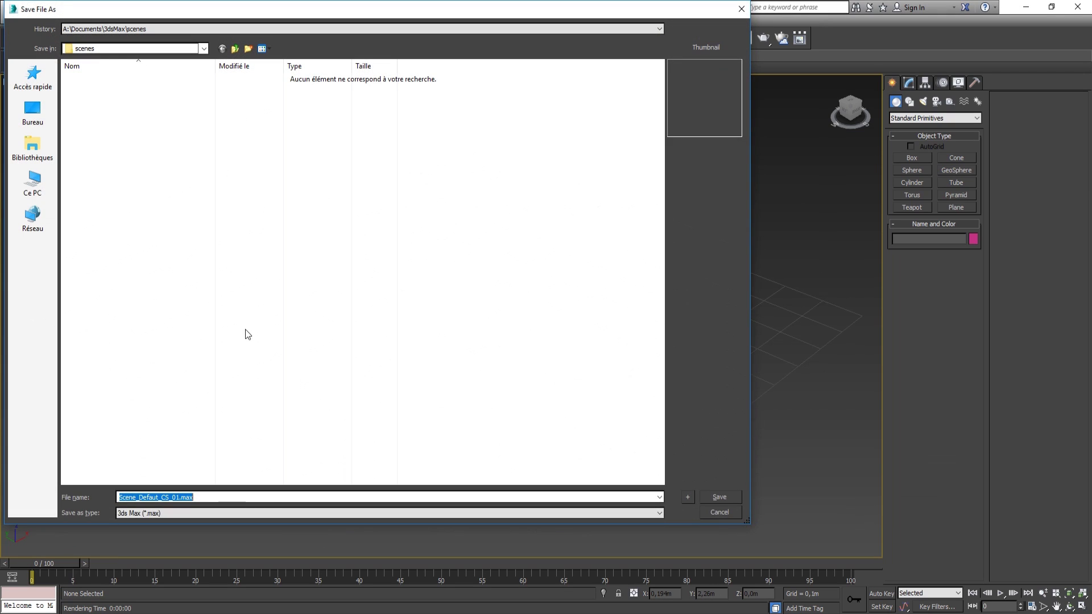
left_click(725, 493)
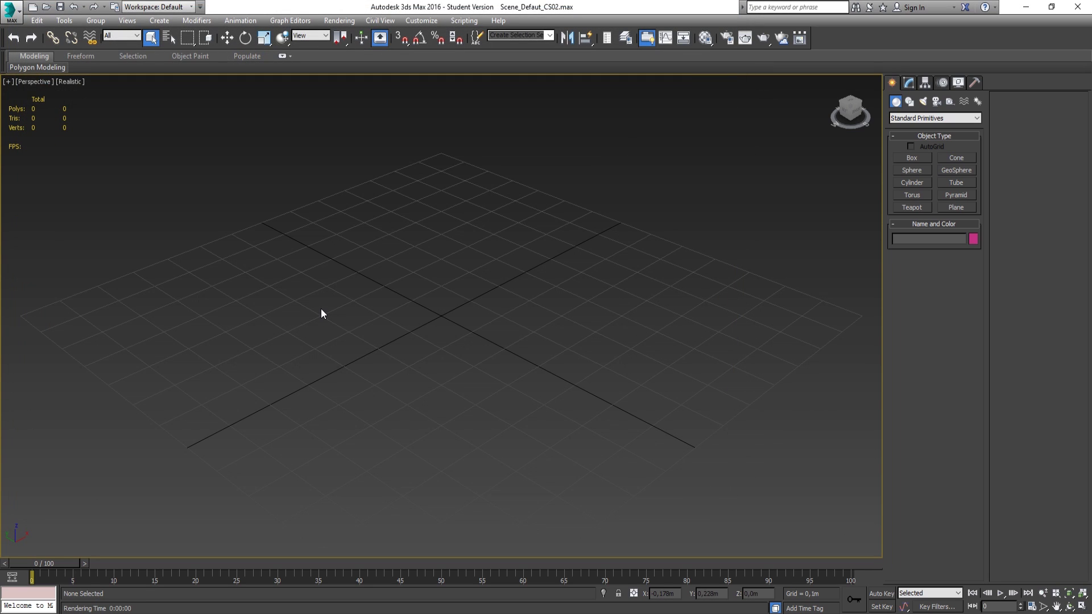
- Save the scene as a new incremented version named Scene_Defaut_CS_06.max, based on the name of the 05 file
left_click(12, 11)
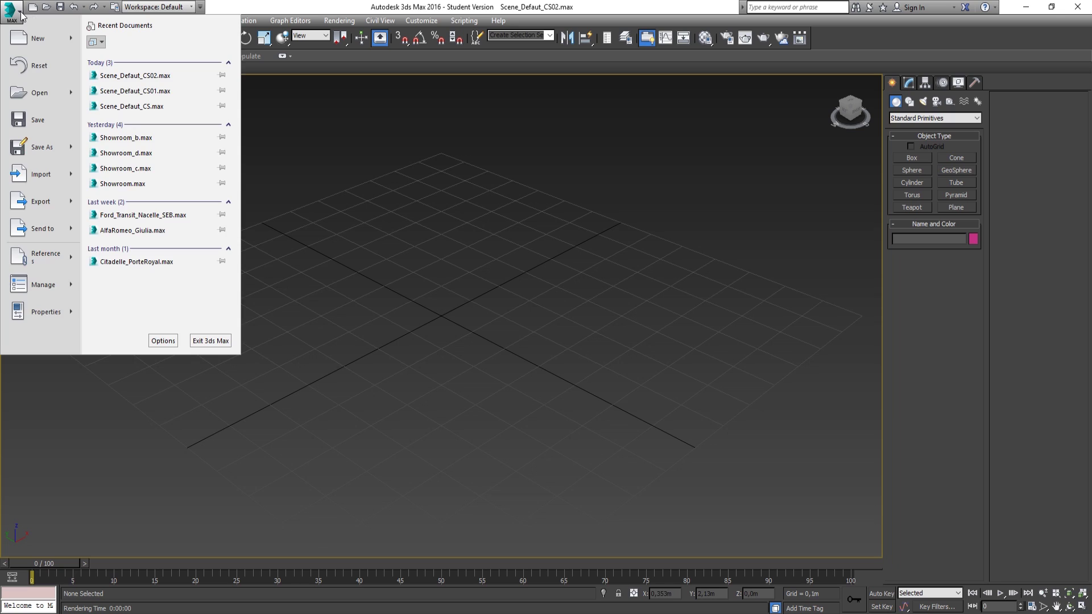
mouse_move(79, 146)
left_click(185, 57)
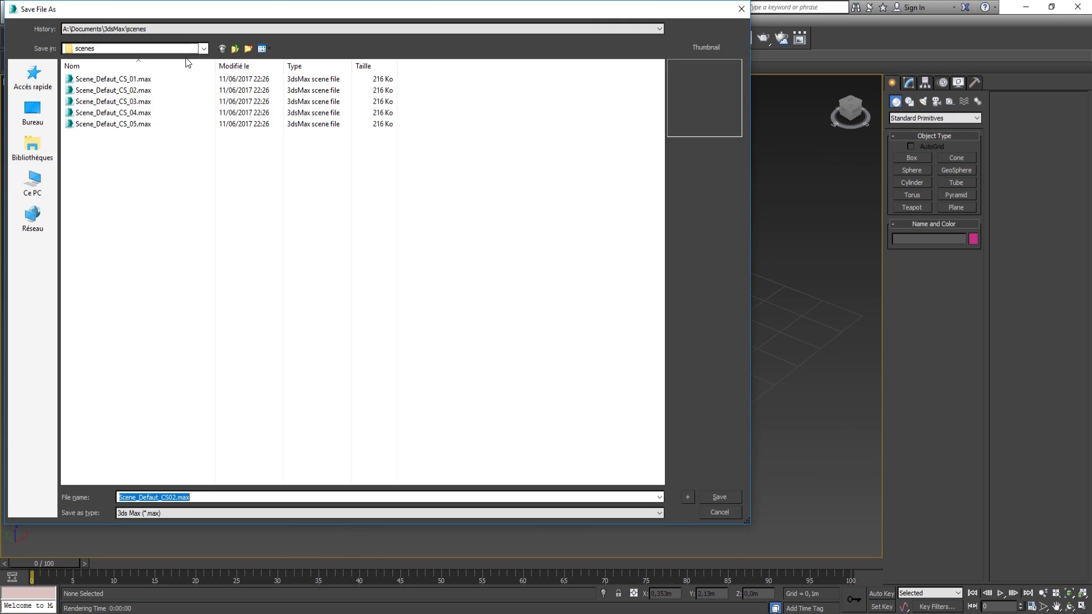
left_click(147, 124)
double_click(192, 497)
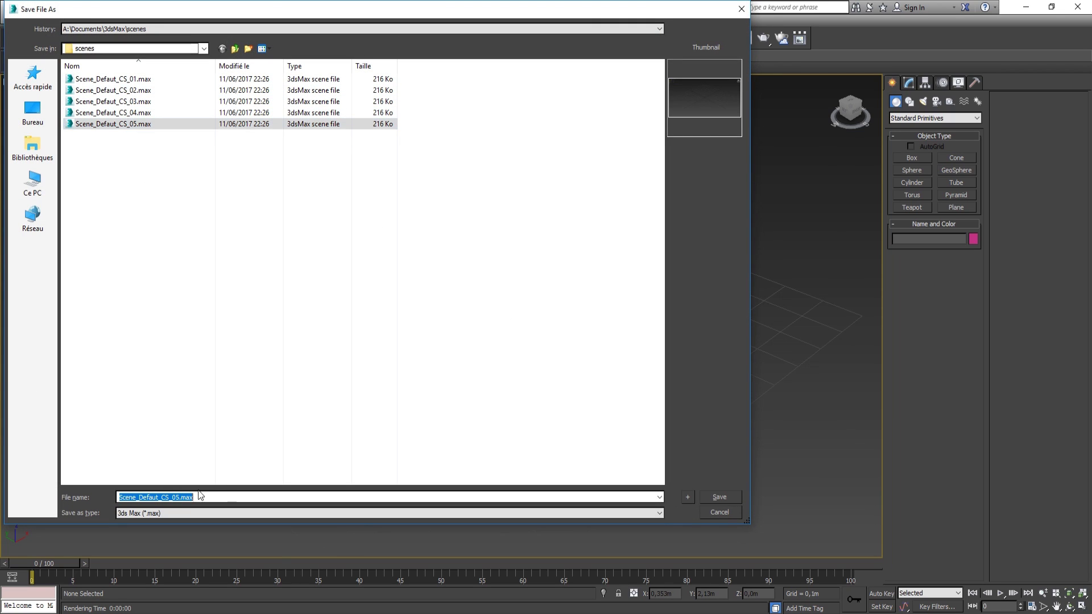
key("BackSpace")
type("6")
left_click(715, 495)
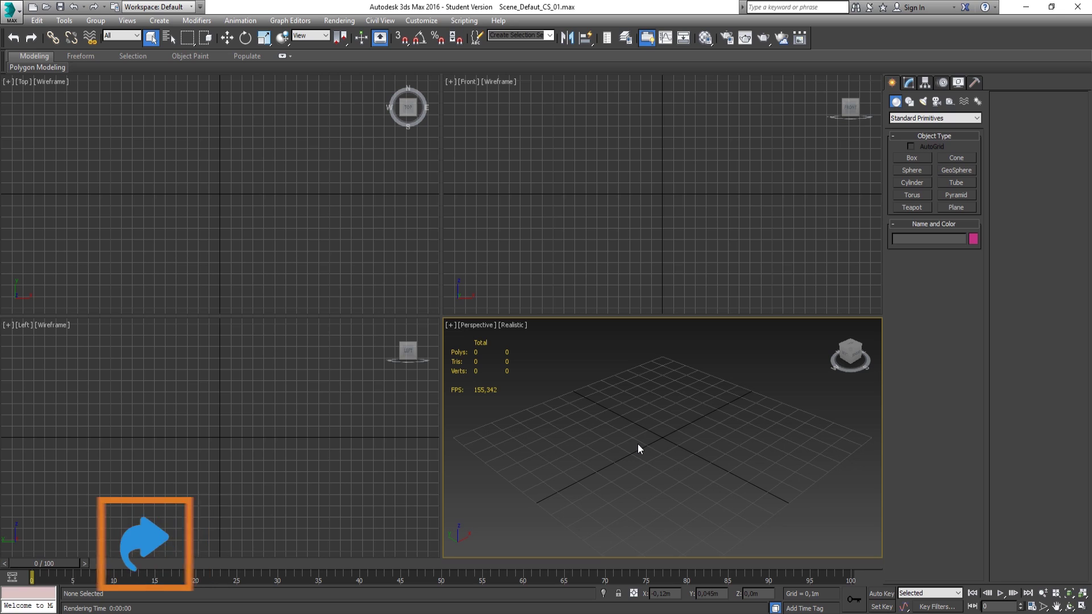
- Switch back and forth between the four-viewport layout and the single Perspective viewport, ending with Perspective maximized
key("alt+w")
key("alt+w")
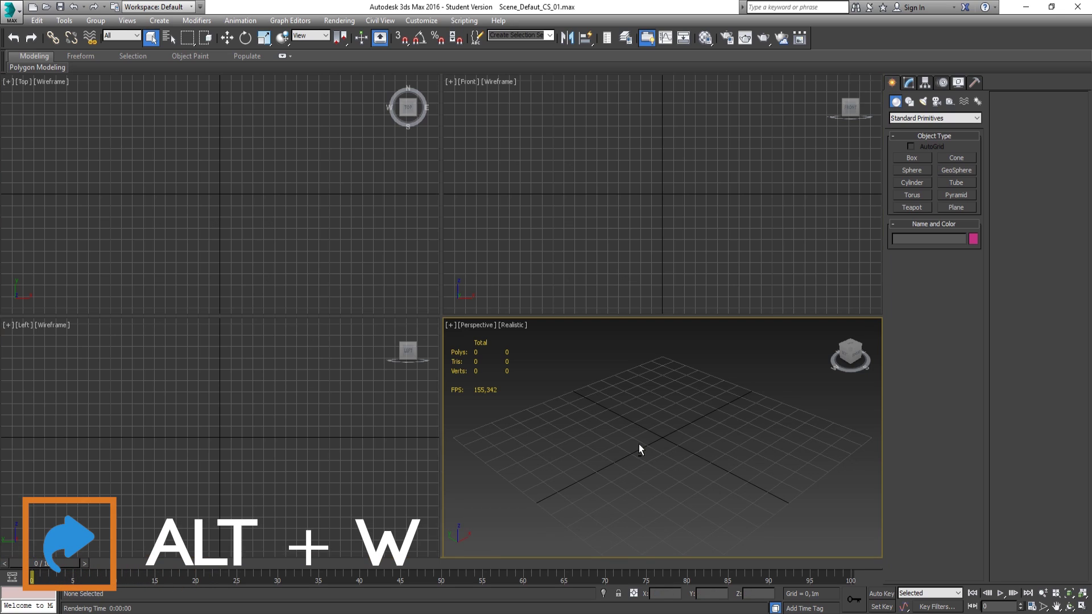
key("alt+w")
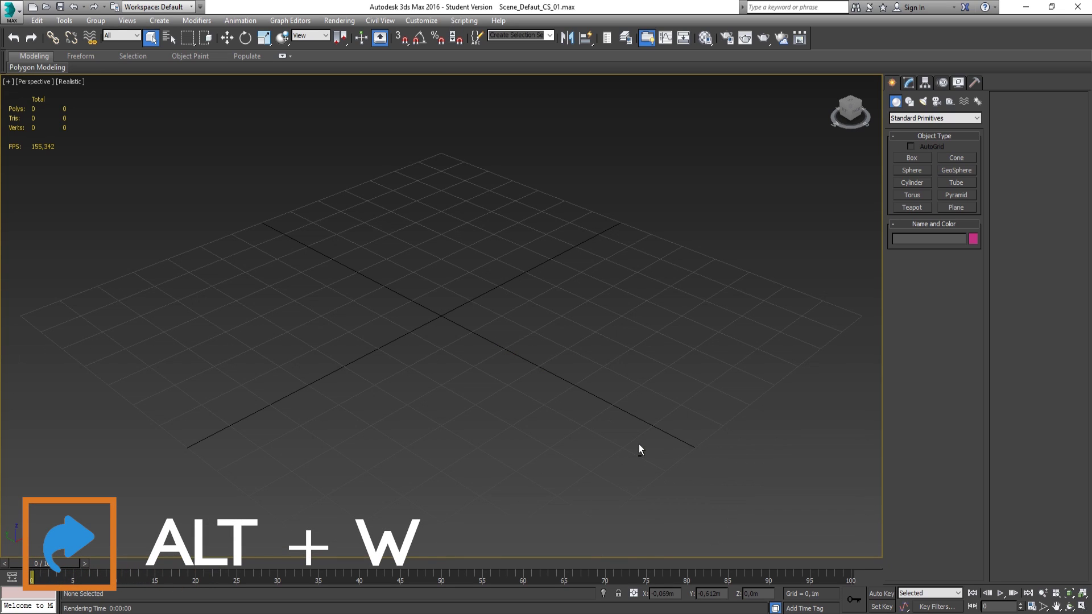
key("alt+w")
key("alt+w")
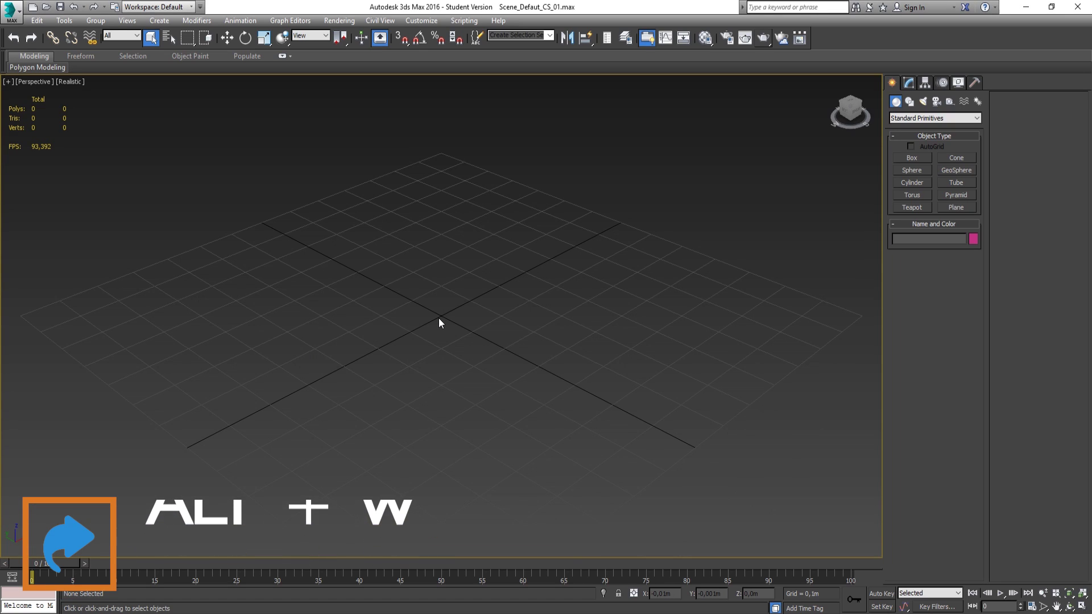
- Create a box over the grid center and adjust it to about 1,296 m length, 0,524 m width and 0,29 m height
left_click(927, 160)
left_click_drag(446, 247, 517, 421)
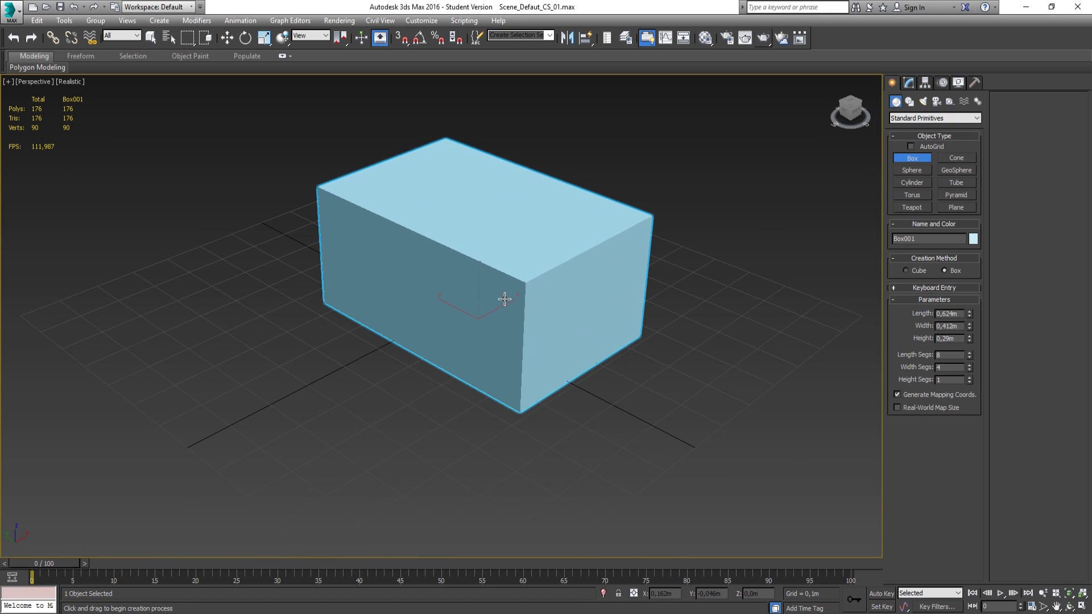
mouse_move(971, 324)
left_mouse_down()
mouse_move(971, 296)
mouse_move(971, 307)
left_mouse_up()
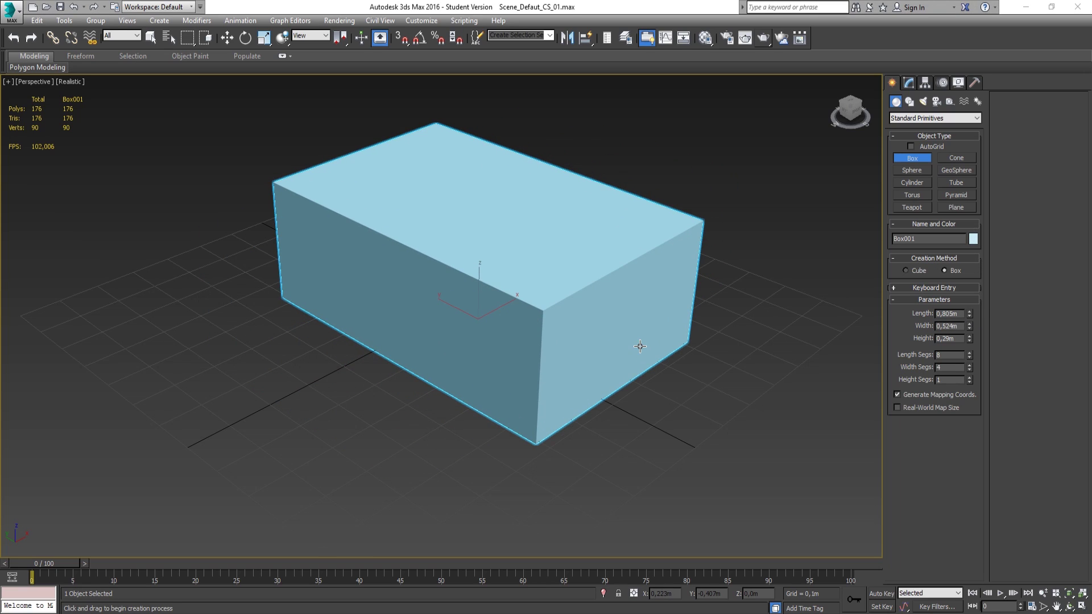
left_click(908, 84)
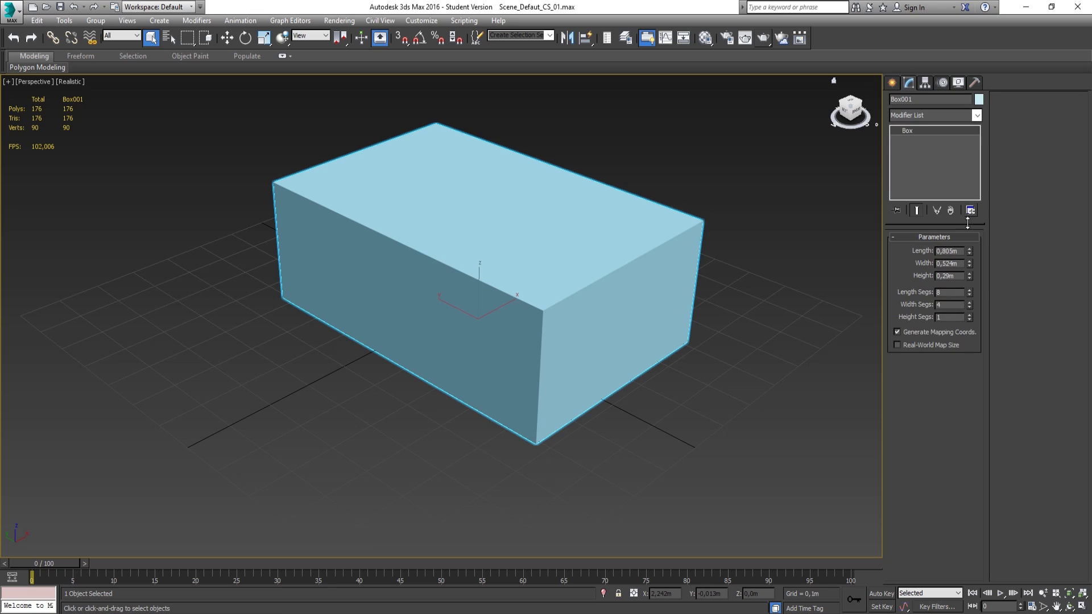
left_click_drag(970, 252, 981, 214)
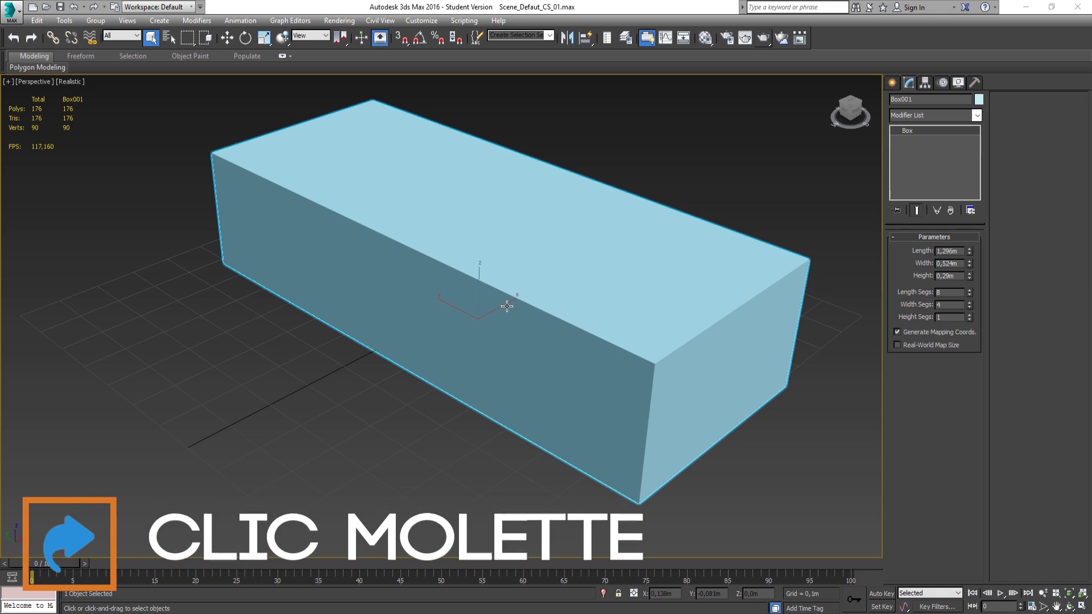
- Examine the box in the Perspective viewport by panning, orbiting and zooming in and out, and clear the selection
middle_click_drag(516, 294, 400, 214)
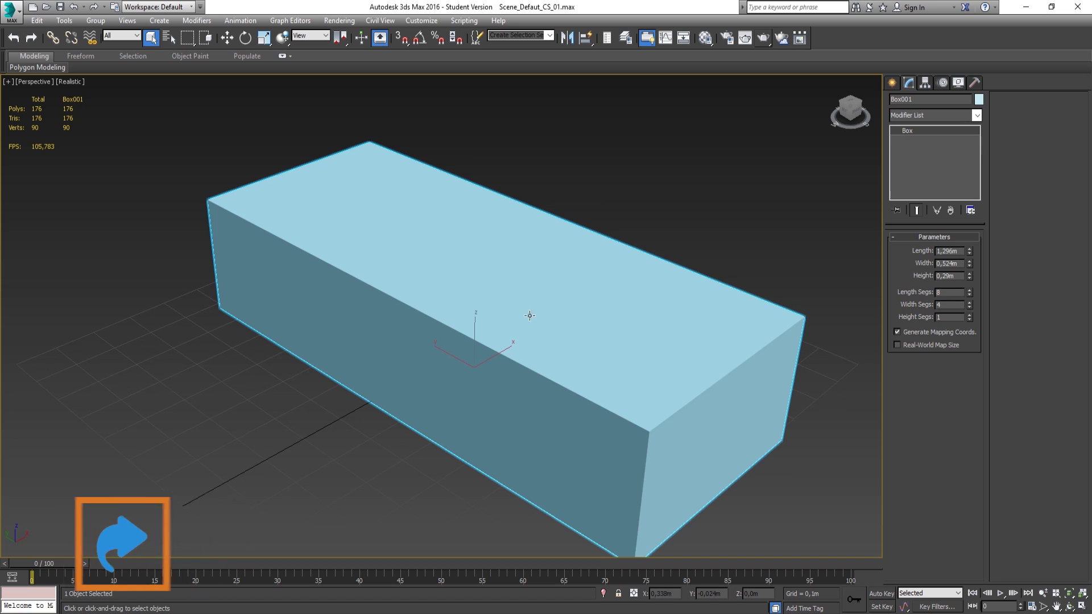
middle_click_drag(532, 312, 541, 334, "alt")
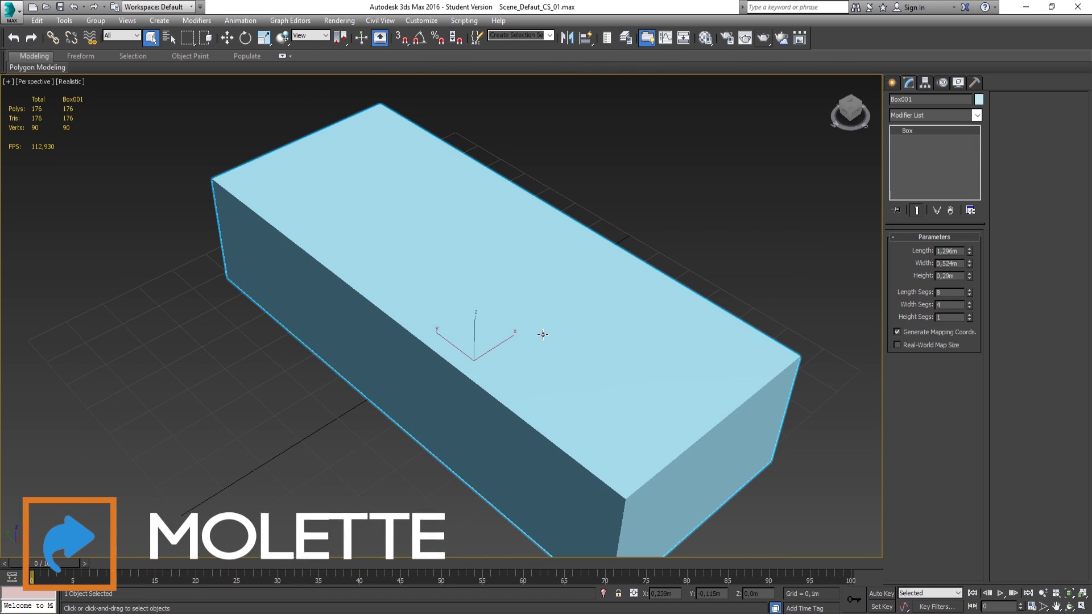
scroll(543, 335, "down", 8)
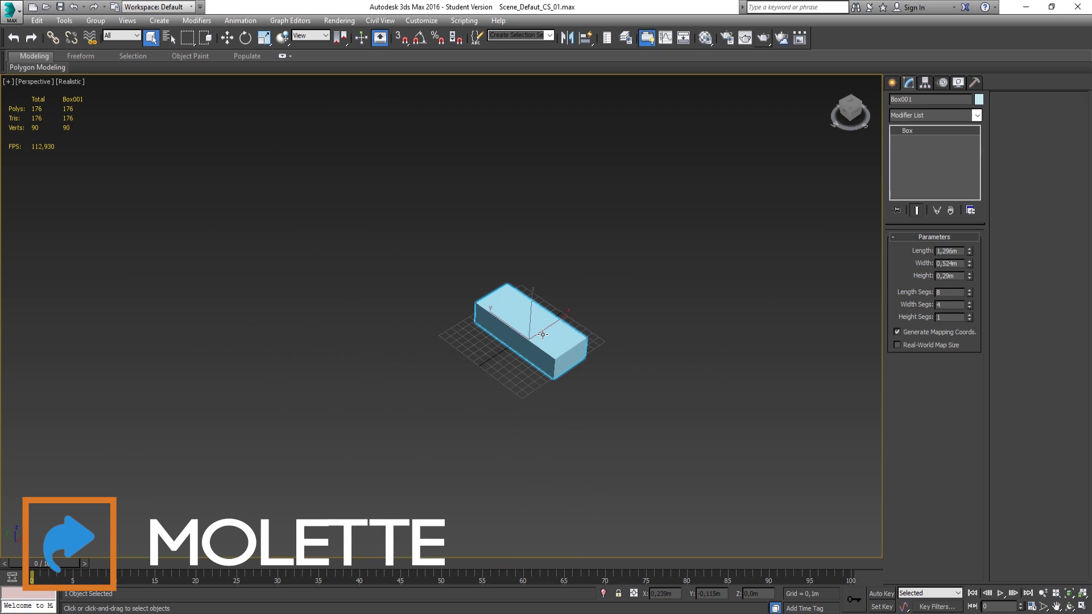
scroll(543, 334, "up", 4)
scroll(542, 335, "down", 1)
scroll(543, 334, "up", 7)
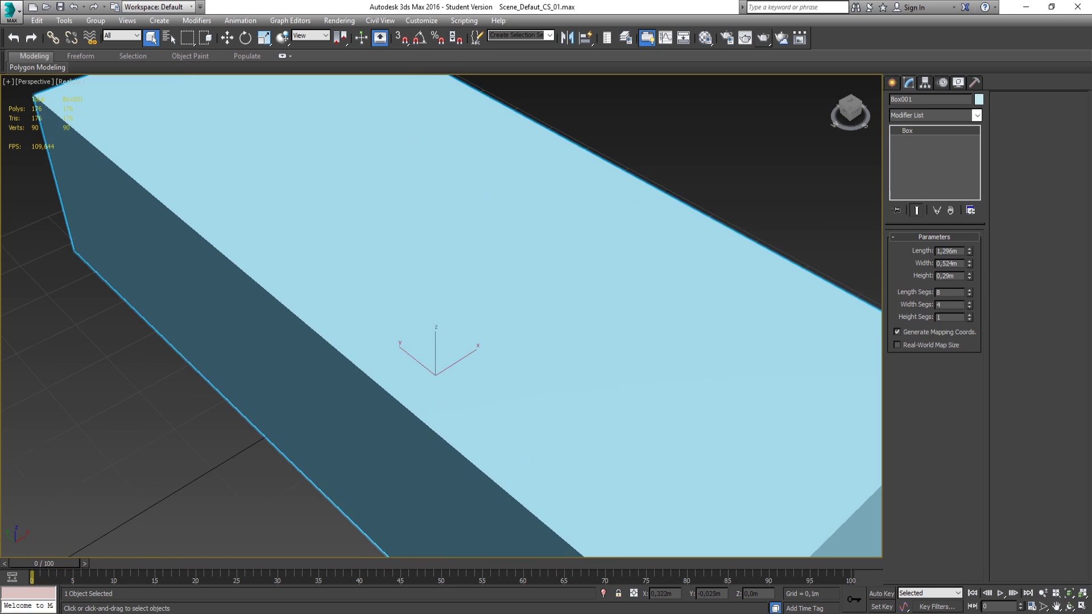
middle_click_drag(543, 289, 538, 337, "ctrl+alt")
left_click(493, 358)
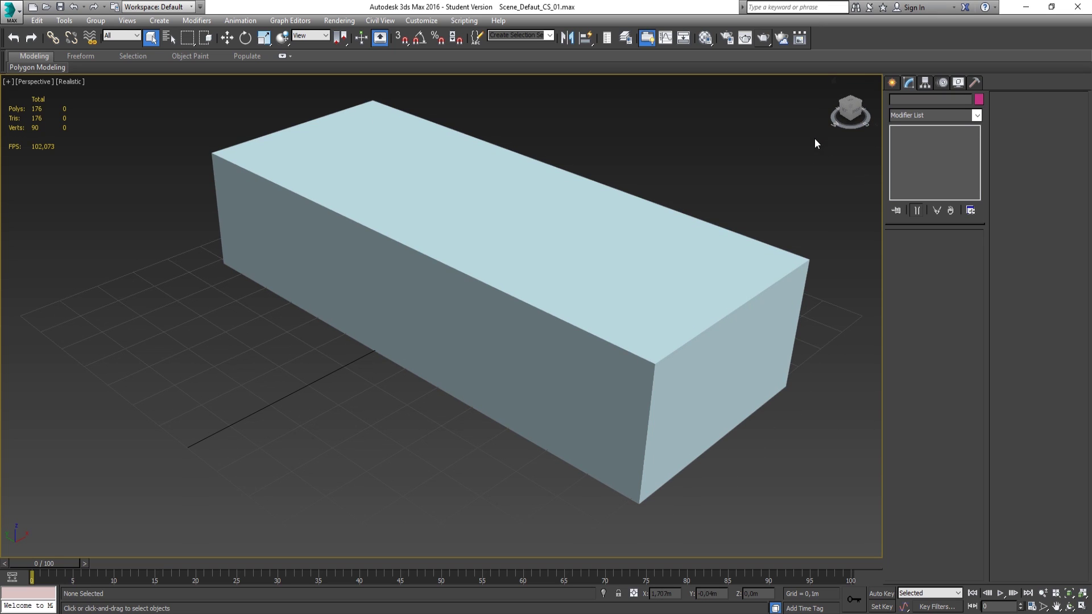
- Inspect the box from several preset directions using the ViewCube
left_click(856, 112)
left_click(852, 98)
left_click(852, 98)
left_click(842, 117)
left_click(841, 101)
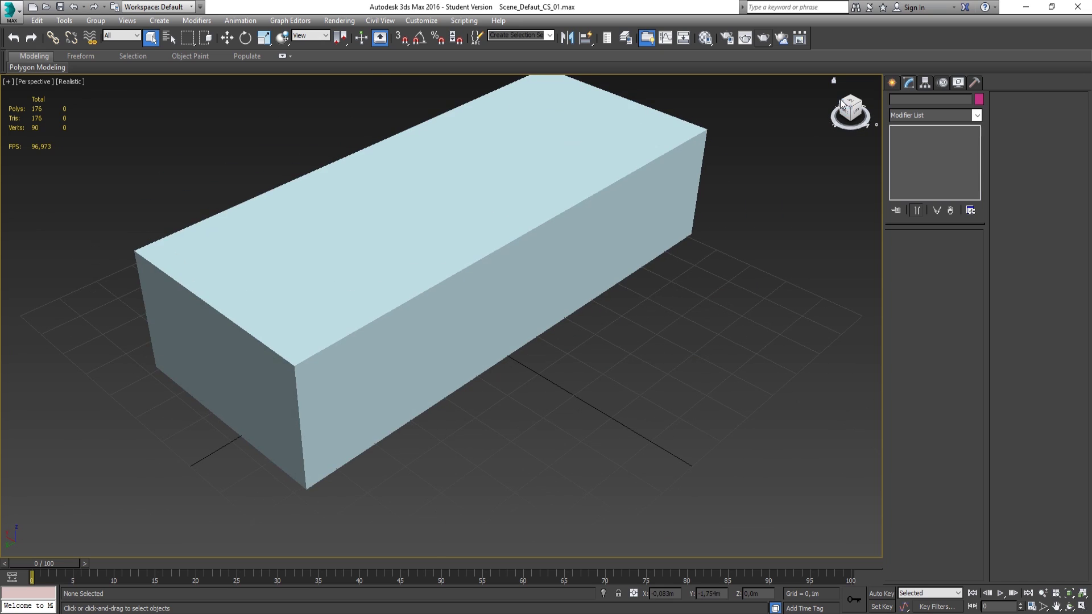
left_click(841, 99)
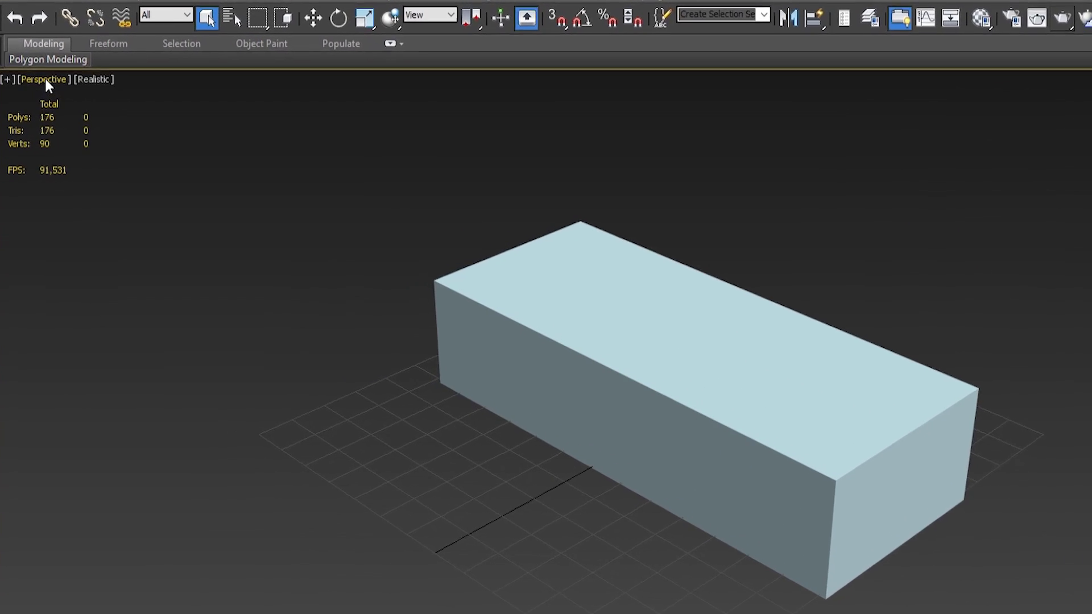
- Switch the maximized viewport from Perspective to the Orthographic view
left_click(34, 82)
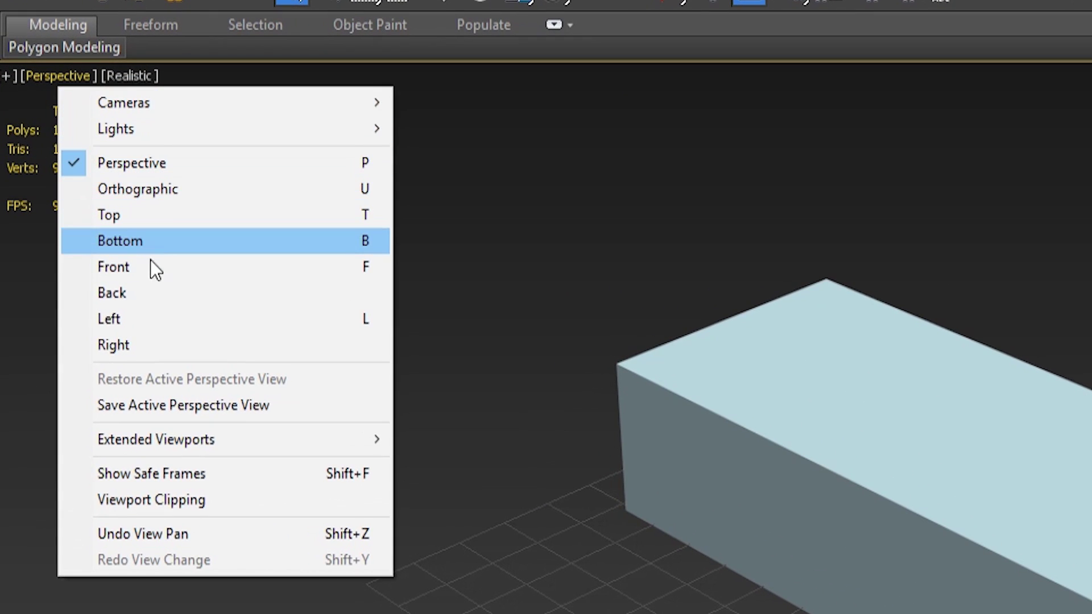
mouse_move(153, 440)
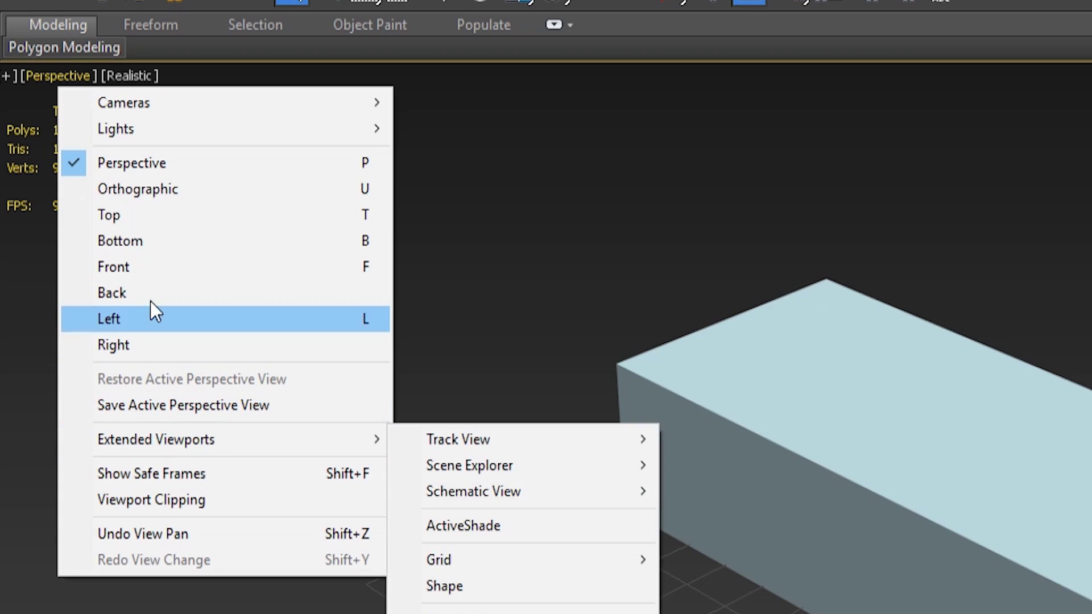
left_click(176, 183)
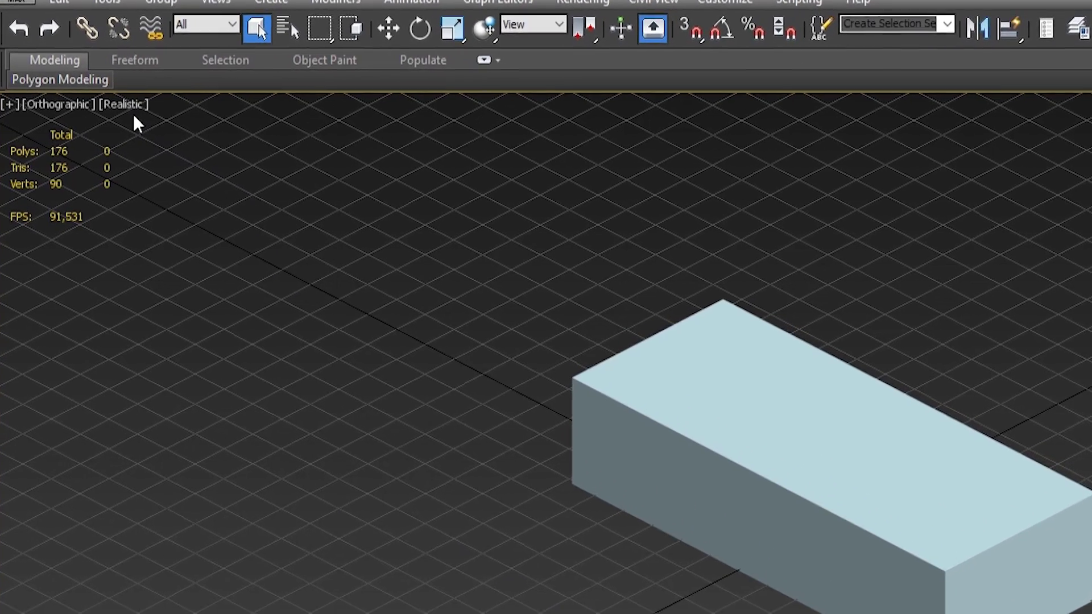
- Change the viewport's visual style to Shaded and turn on Edged Faces
left_click(124, 104)
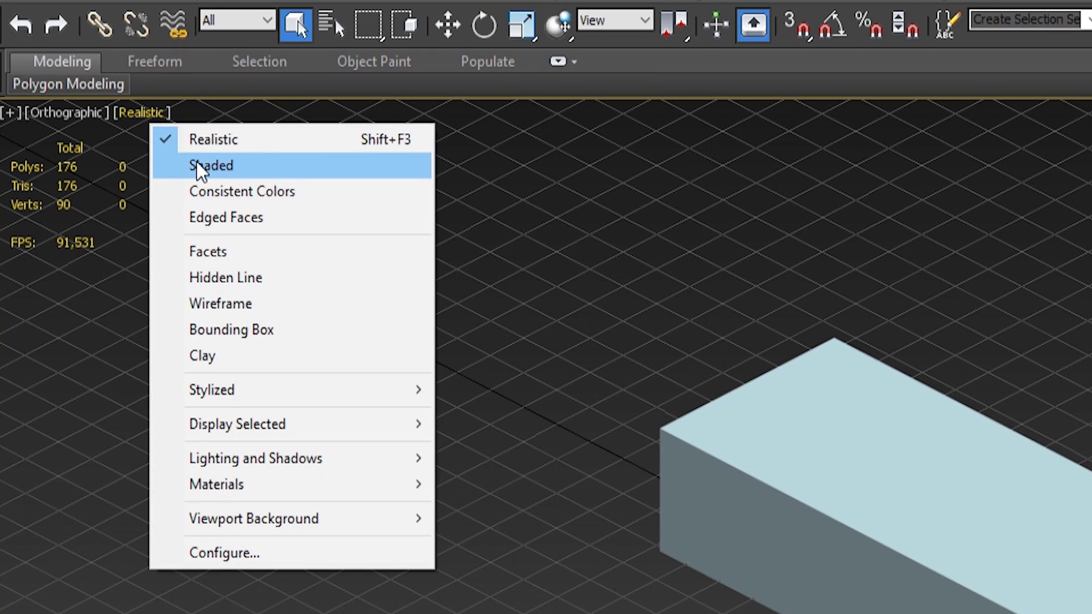
left_click(199, 166)
left_click(157, 114)
left_click(233, 219)
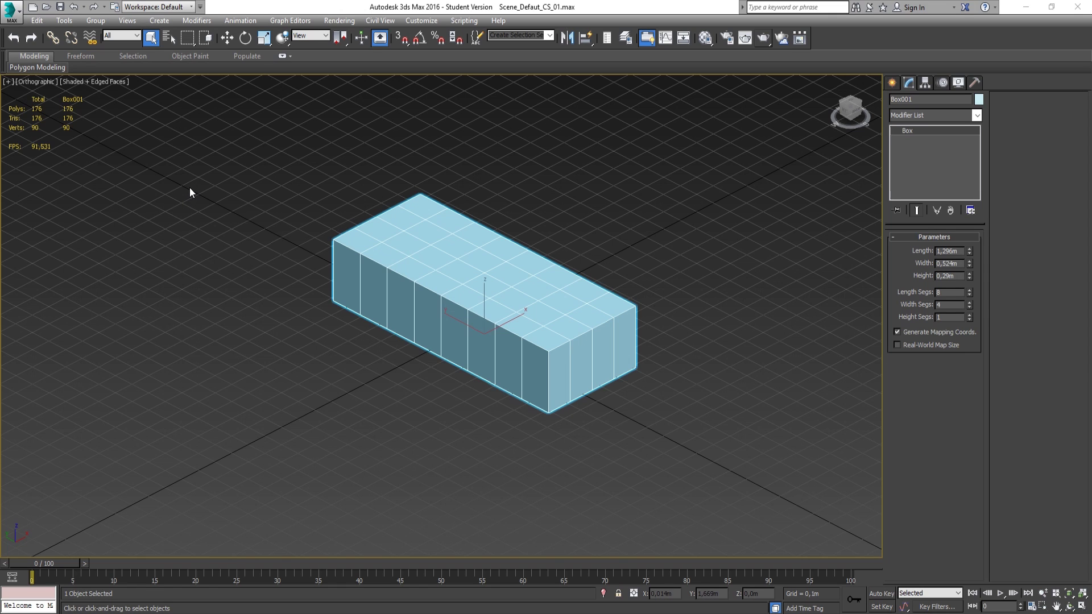
- Move the box slightly across the grid, rotate it about 40° around Z and 75° around X, and turn it further around another axis
key("w")
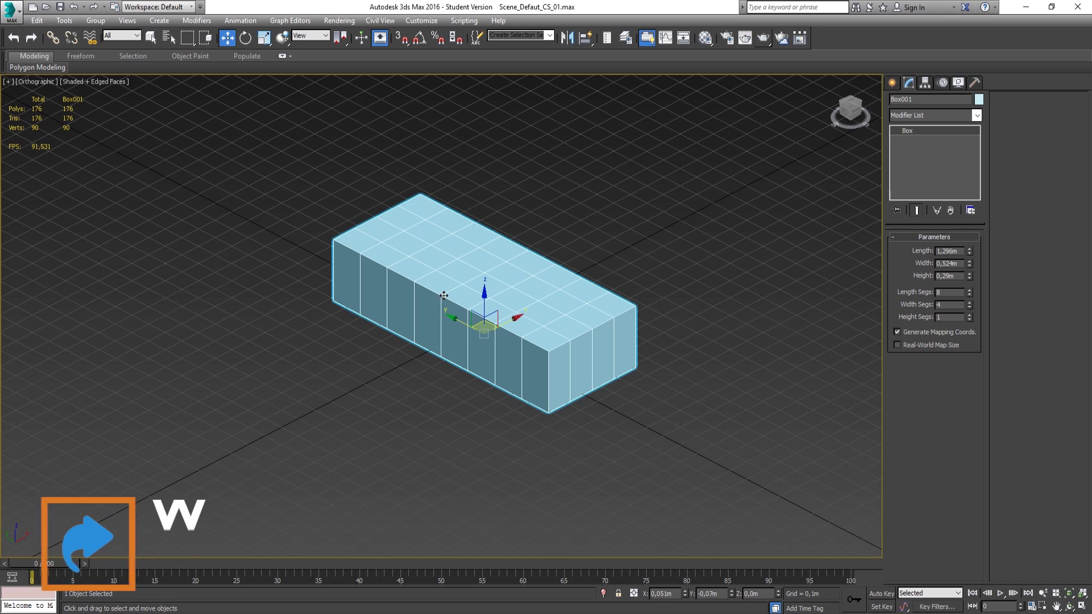
left_click_drag(444, 296, 478, 339)
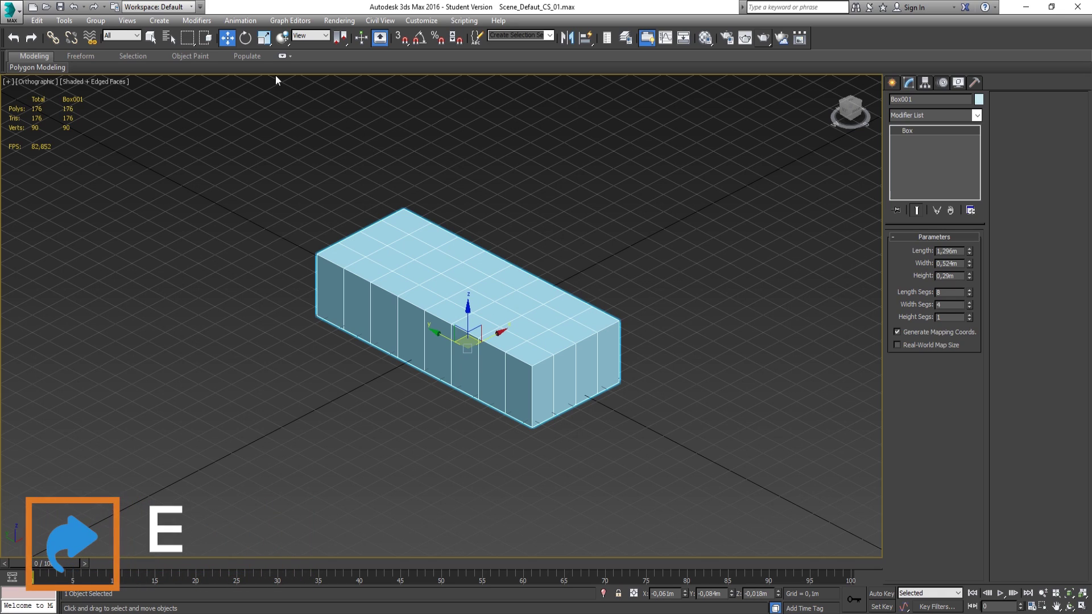
left_click(240, 40)
left_click_drag(488, 335, 429, 360)
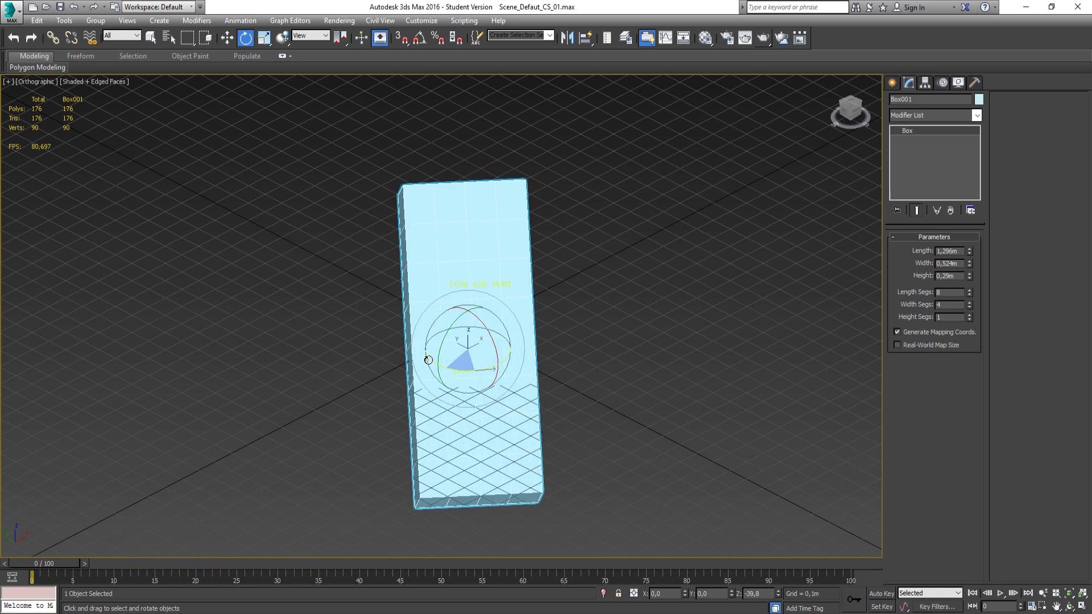
left_click_drag(473, 319, 467, 204)
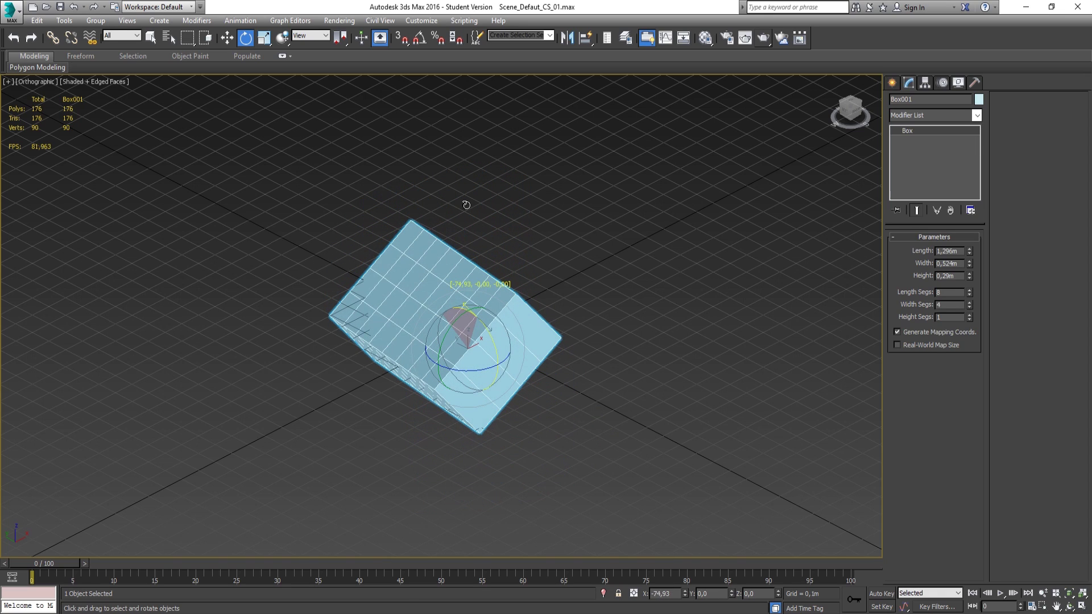
left_click_drag(455, 318, 520, 300)
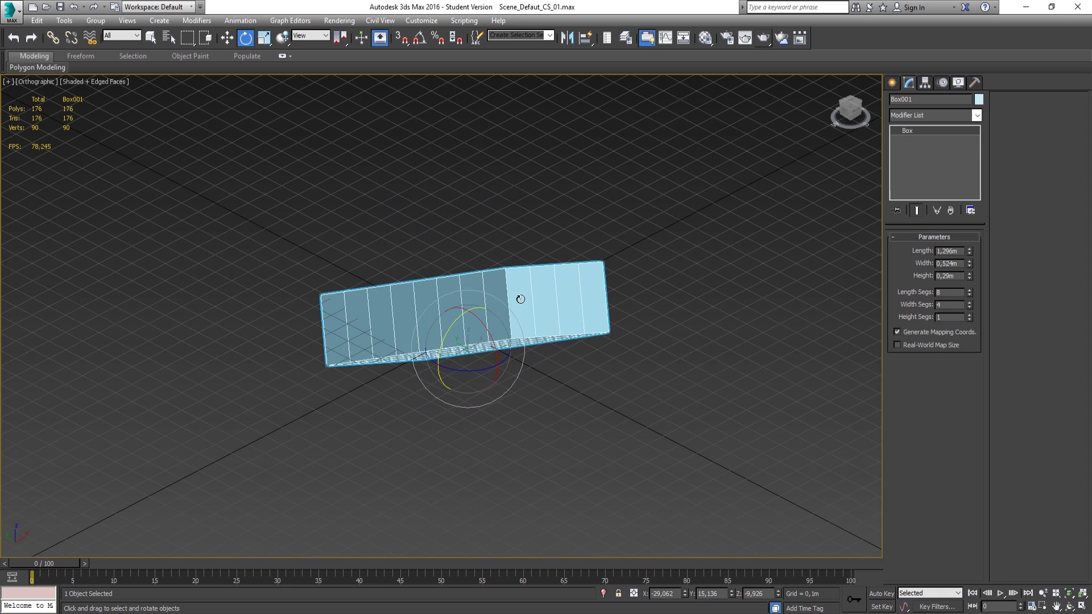
- Scale the box down non-uniformly to about 53% in X and Z and 79% in Y, and return to plain object selection
key("r")
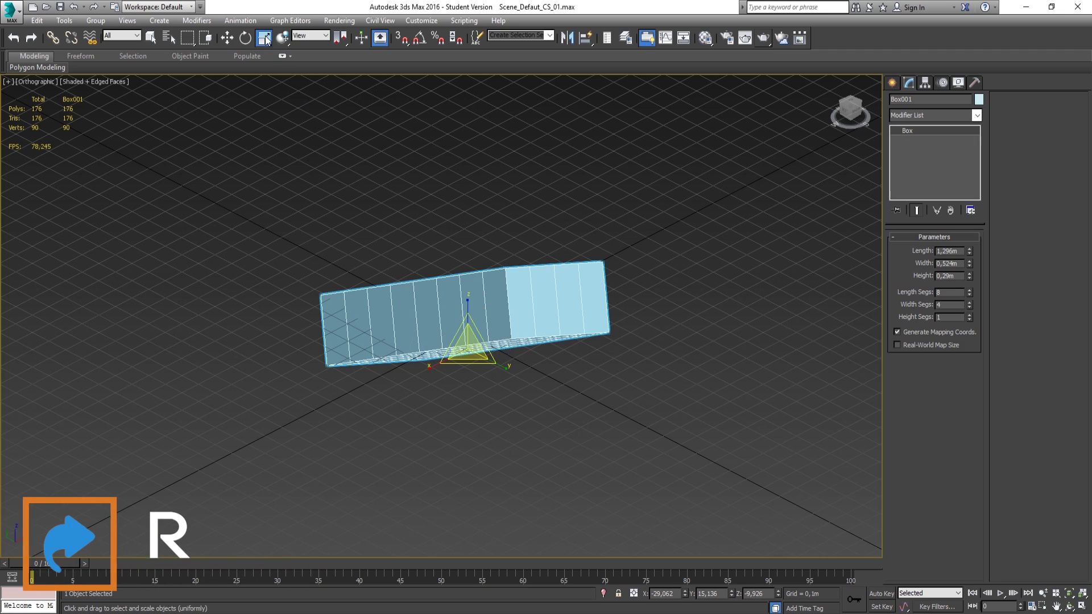
left_click_drag(450, 271, 485, 367)
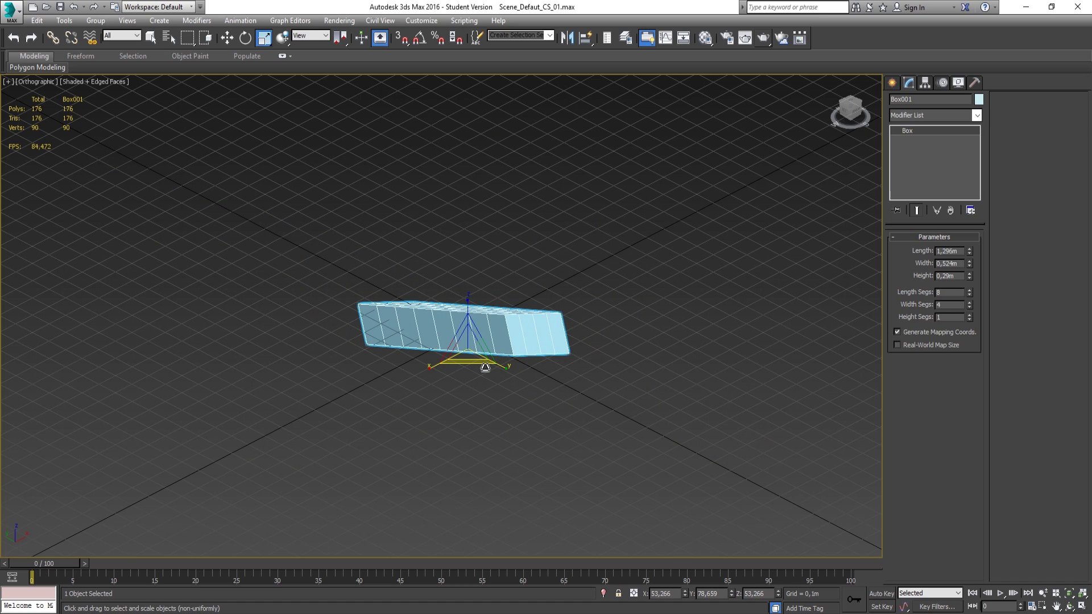
key("q")
left_click(496, 422)
- Undo the scaling, rotations and moves of the box back to its original placement
key("ctrl+z")
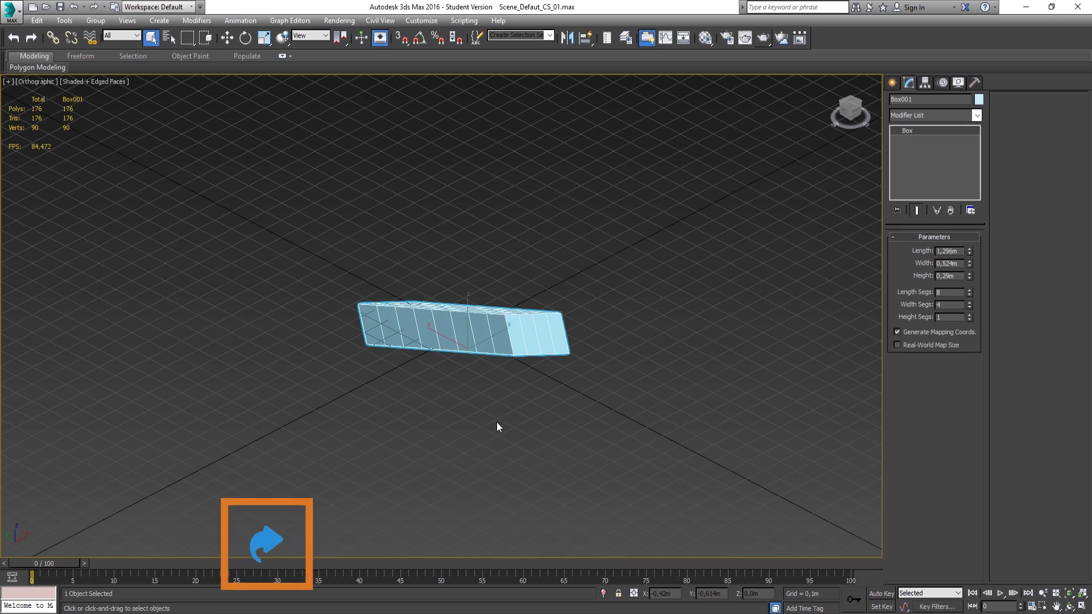
key("ctrl+z")
key("ctrl+z")
key("ctrl+z")
key("ctrl+z")
key("ctrl+z")
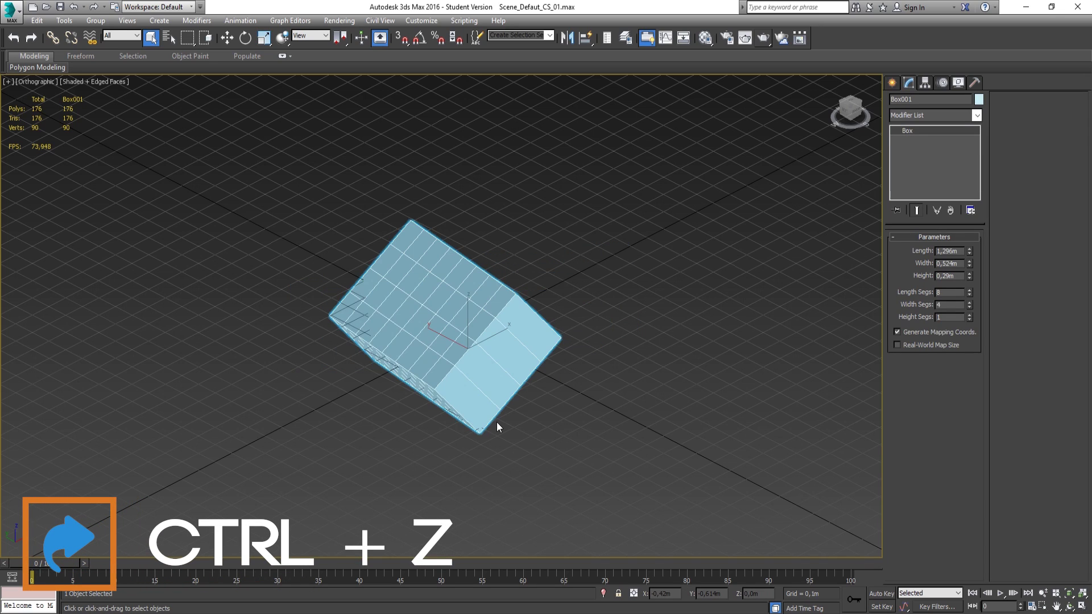
key("ctrl+z")
key("ctrl+z")
key("ctrl+z")
key("ctrl+z")
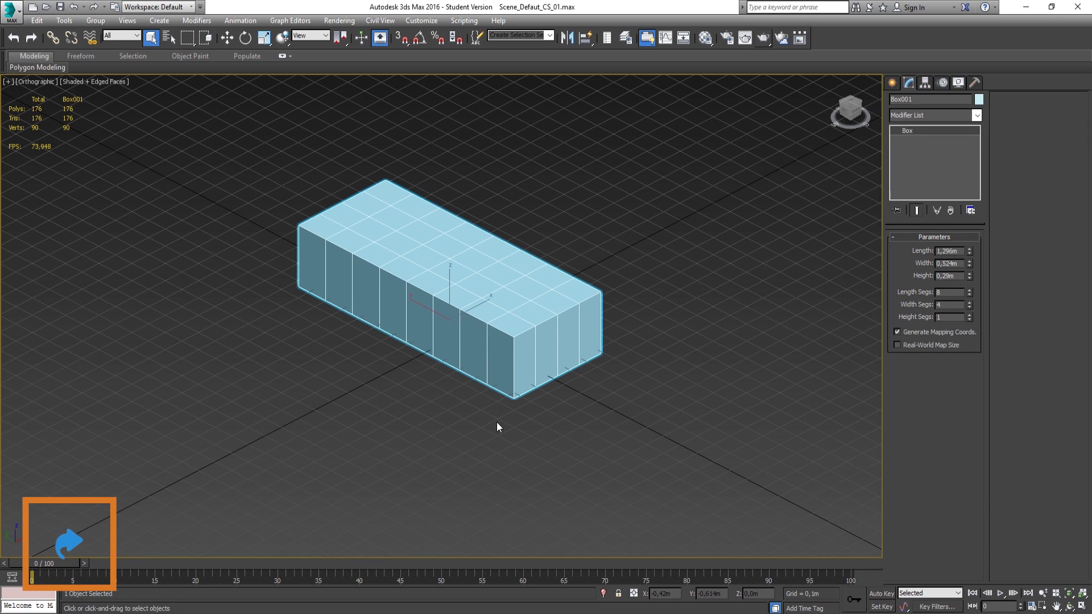
key("ctrl+z")
key("ctrl+z")
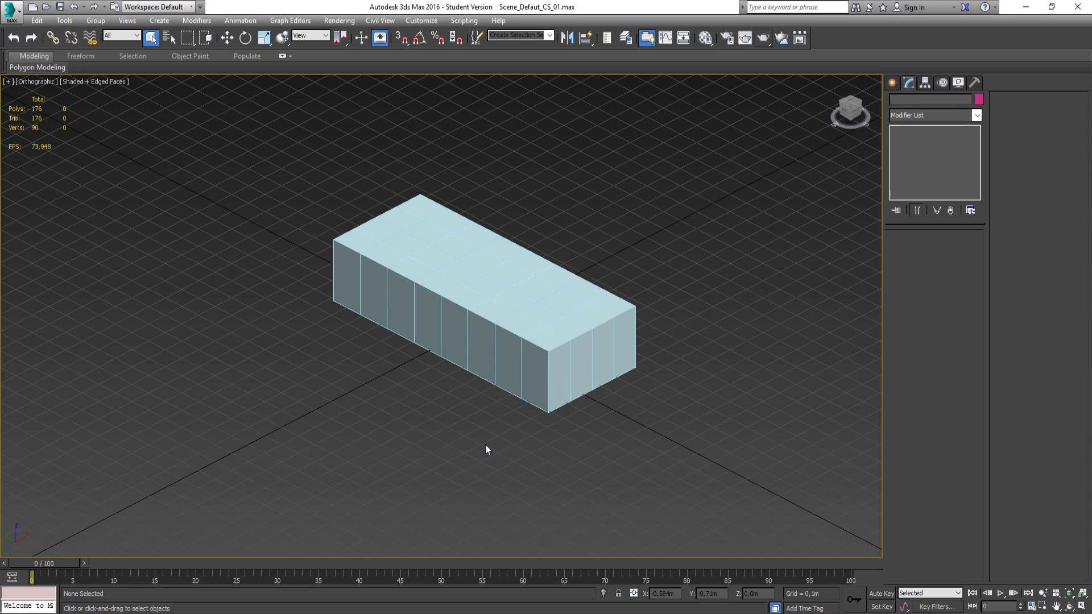
- Select the box and convert it to an Editable Poly
left_click(520, 328)
right_click(903, 129)
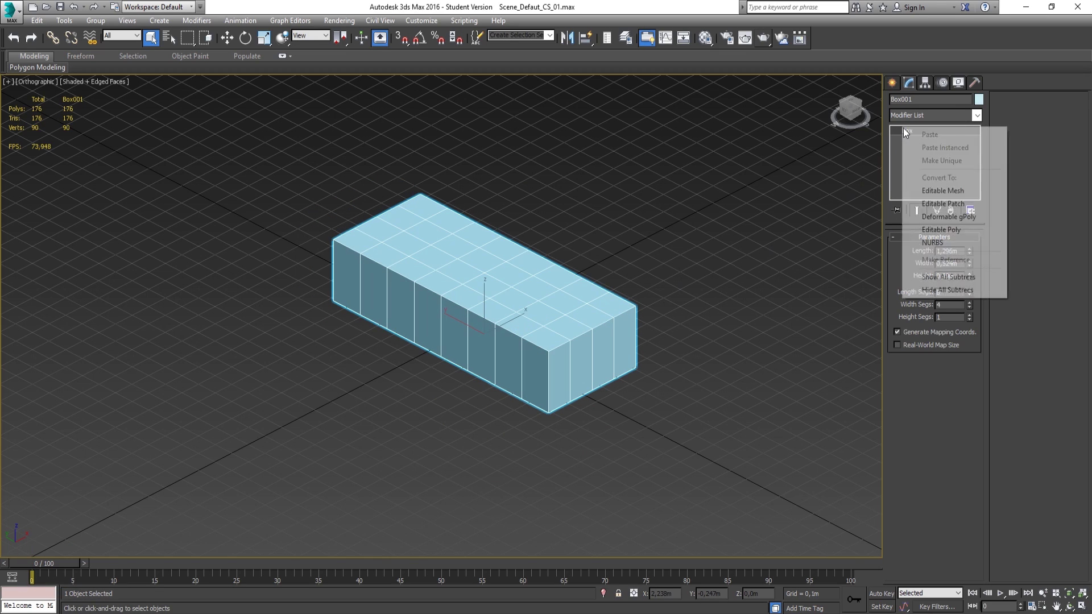
left_click(958, 236)
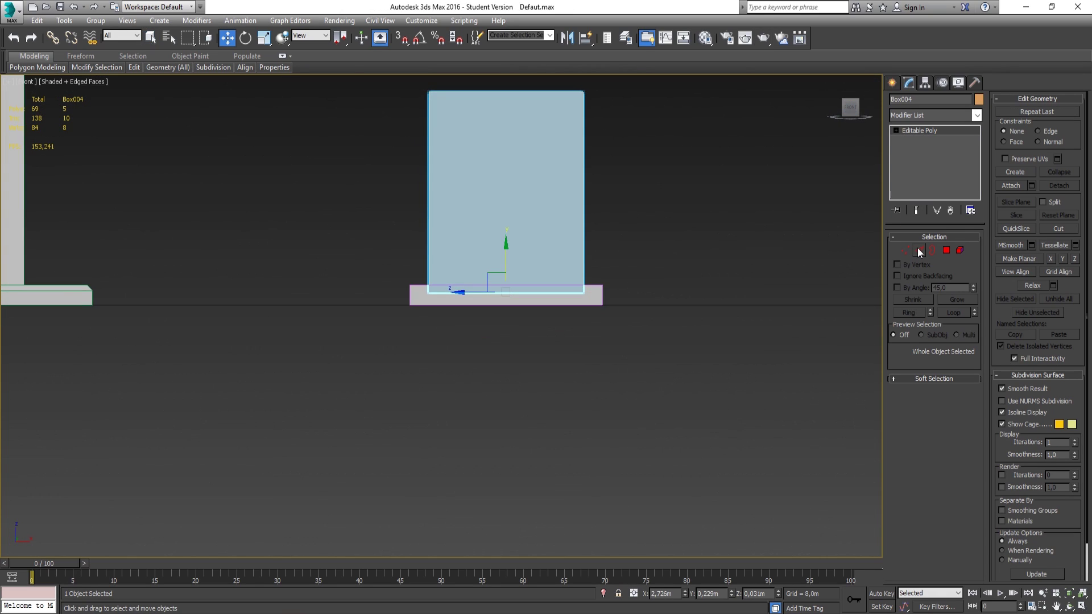
- Select the upright block's four vertical edges and connect them with 3 segments
left_click(920, 250)
left_click_drag(290, 317, 290, 317)
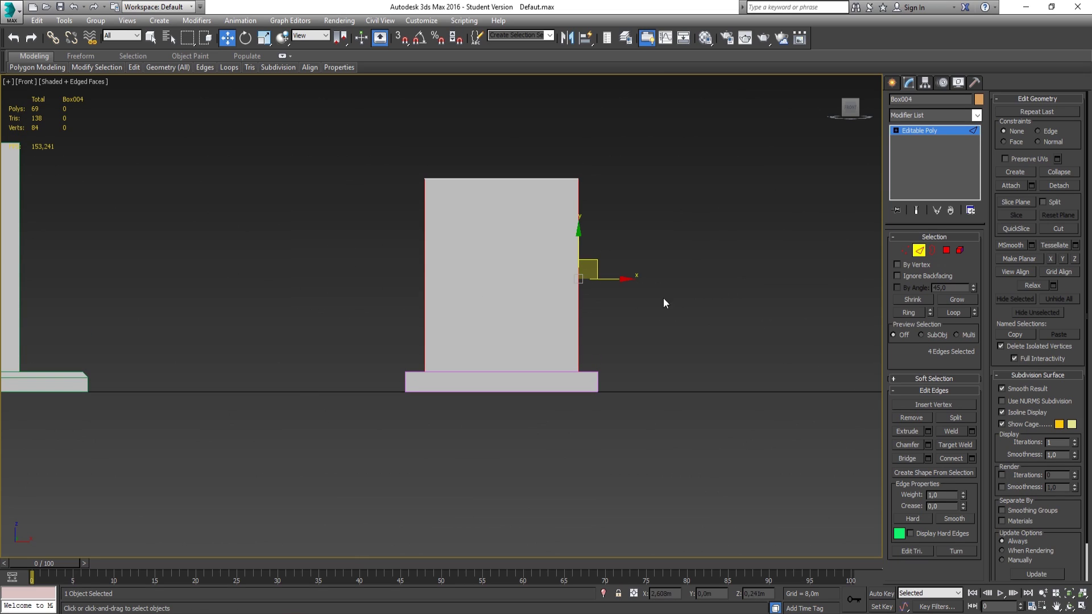
left_click(973, 457)
scroll(641, 290, "up", 2)
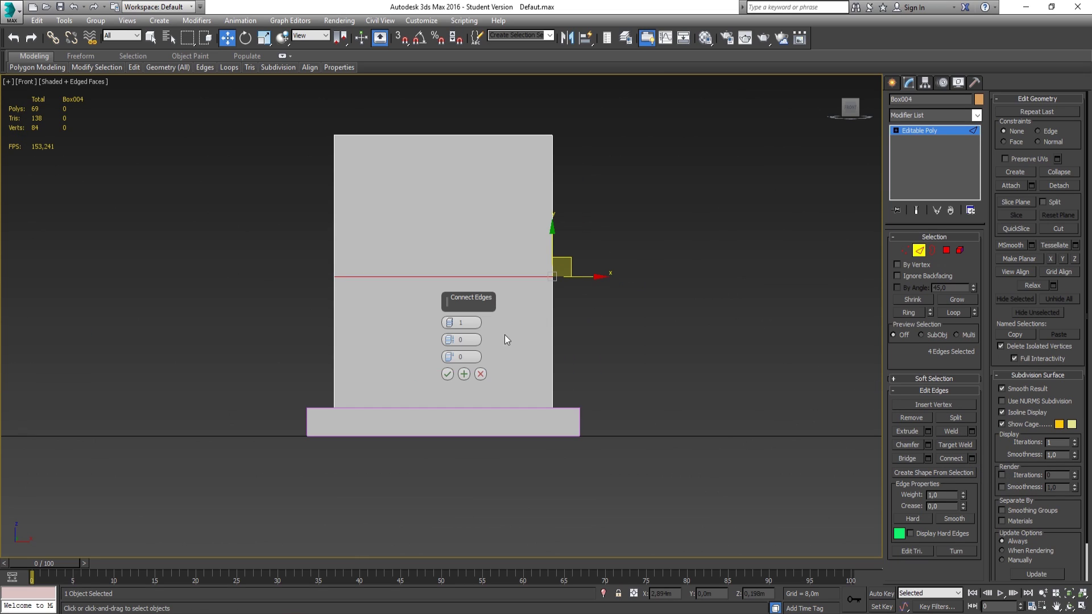
left_click(450, 320)
left_click_drag(451, 323, 451, 322)
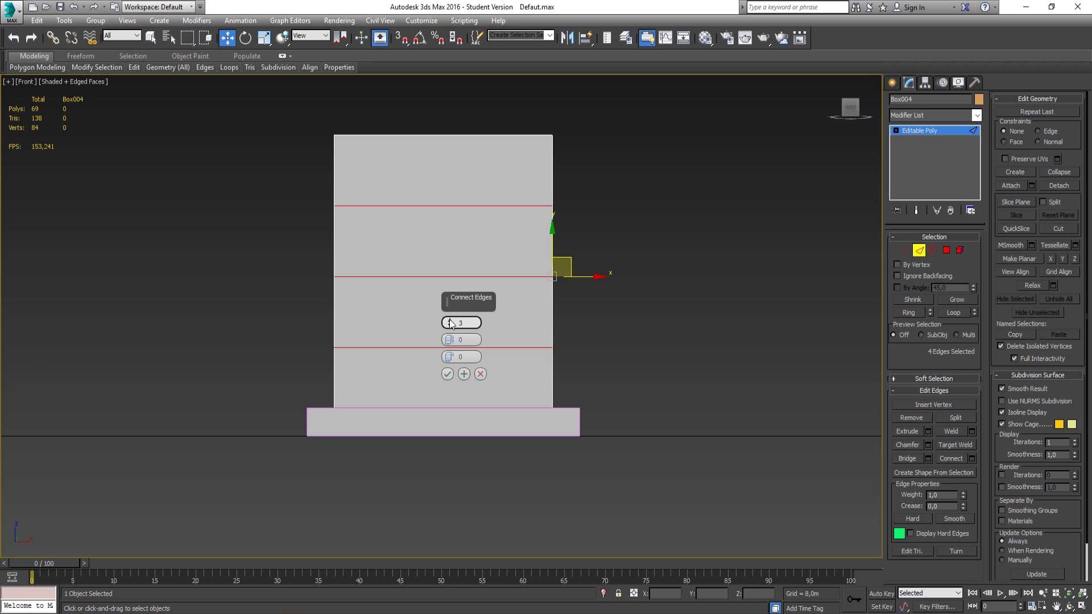
left_click(448, 373)
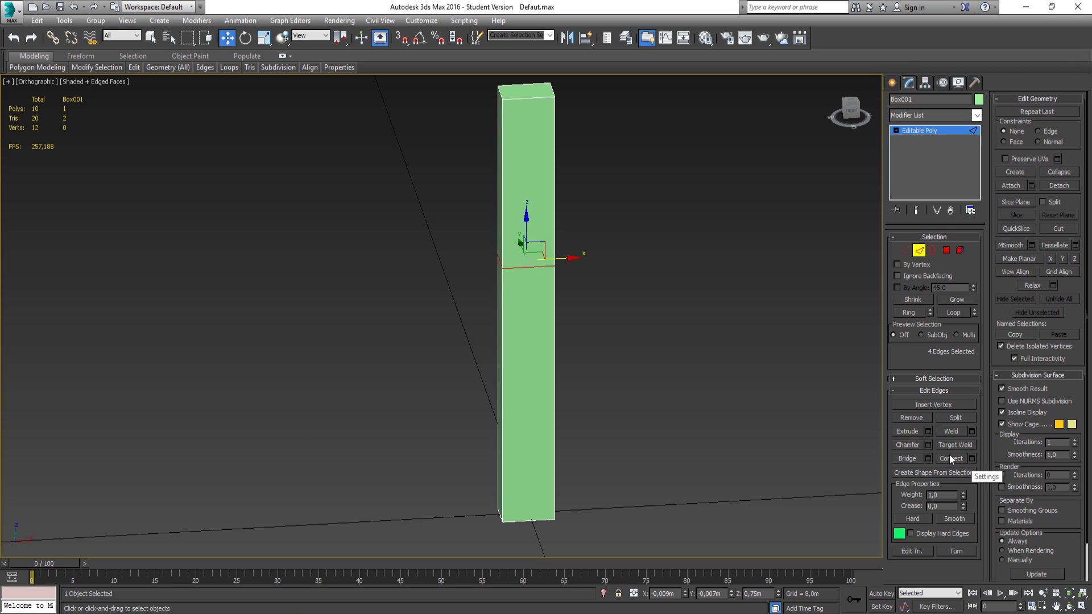
- Chamfer the selected edge loop around the green column, and start a cut at the upper inner corner vertex of the cross
left_click(928, 445)
left_click_drag(452, 340, 453, 307)
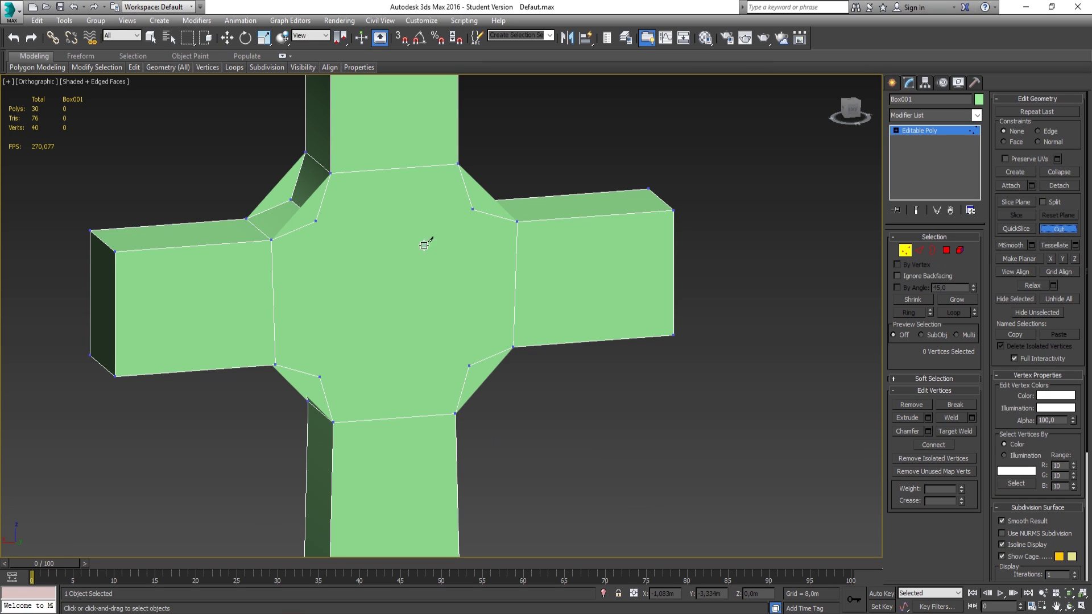
left_click(317, 221)
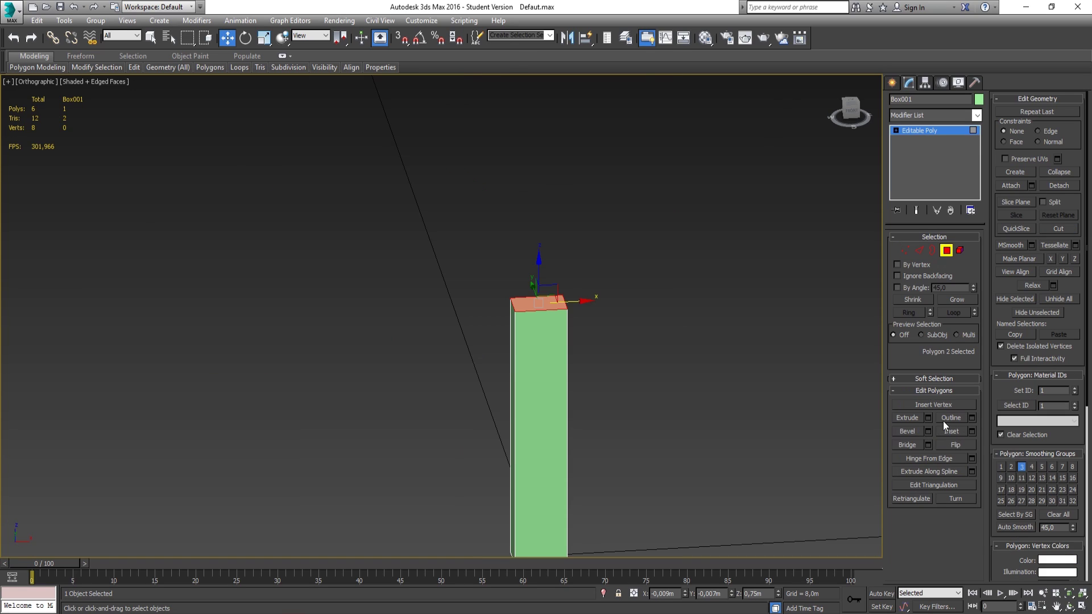
- Extrude the selected top polygon of the green column by 0,25 m
left_click(929, 418)
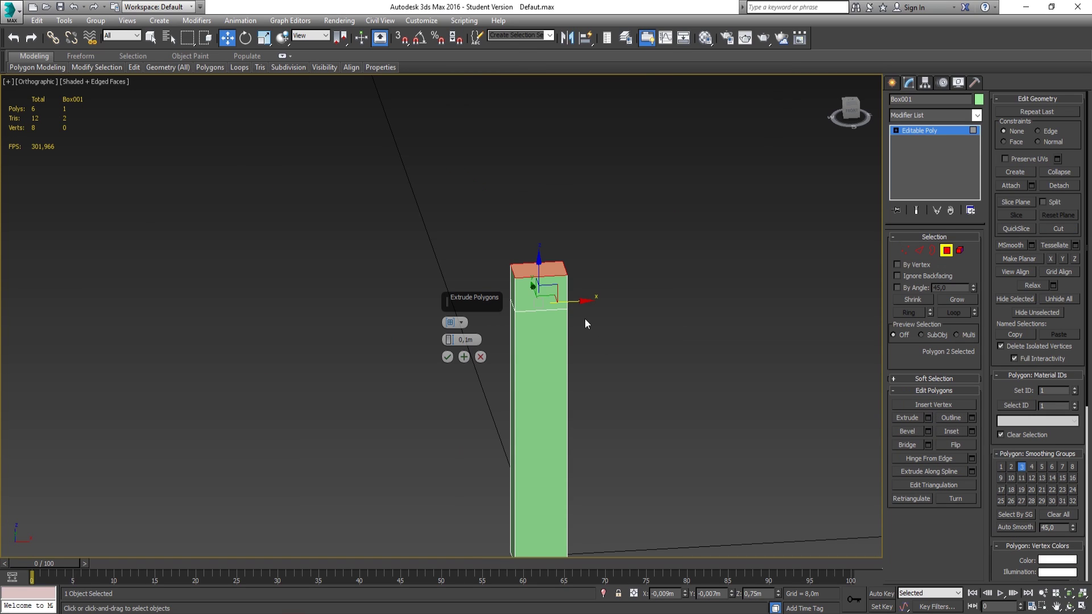
type("5")
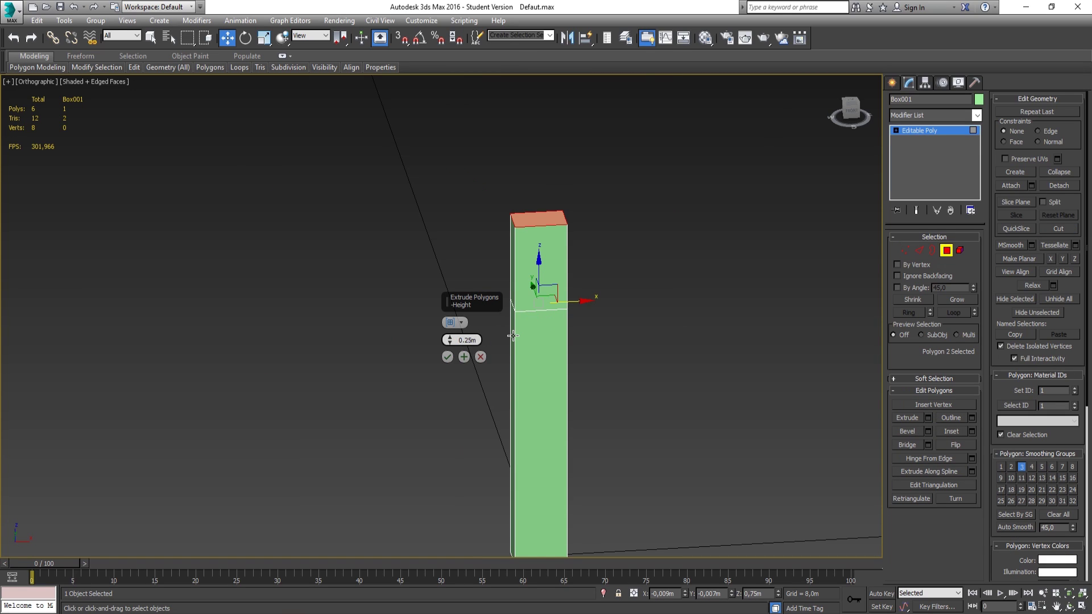
left_click(447, 357)
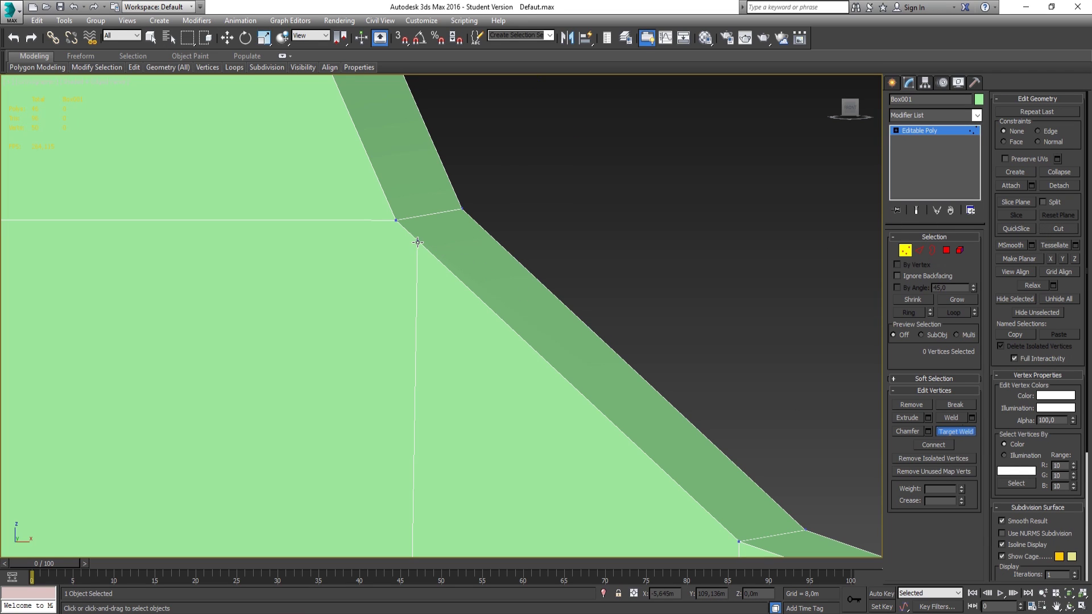
- Target-weld the vertex on the sloped edge to the adjacent corner vertex, and snap to the midpoint of the vertical edge across the slab's gap
left_click(396, 222)
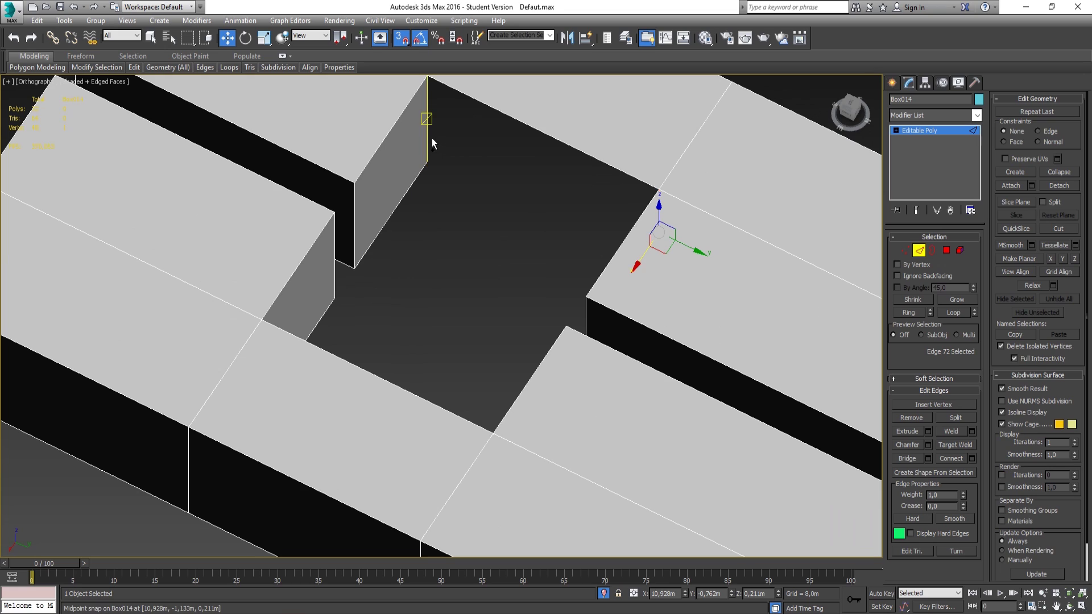
left_click(430, 136)
- Select the inner pointed edges of all four arms of the cross in the Back view and remove them
left_click_drag(456, 205, 492, 239)
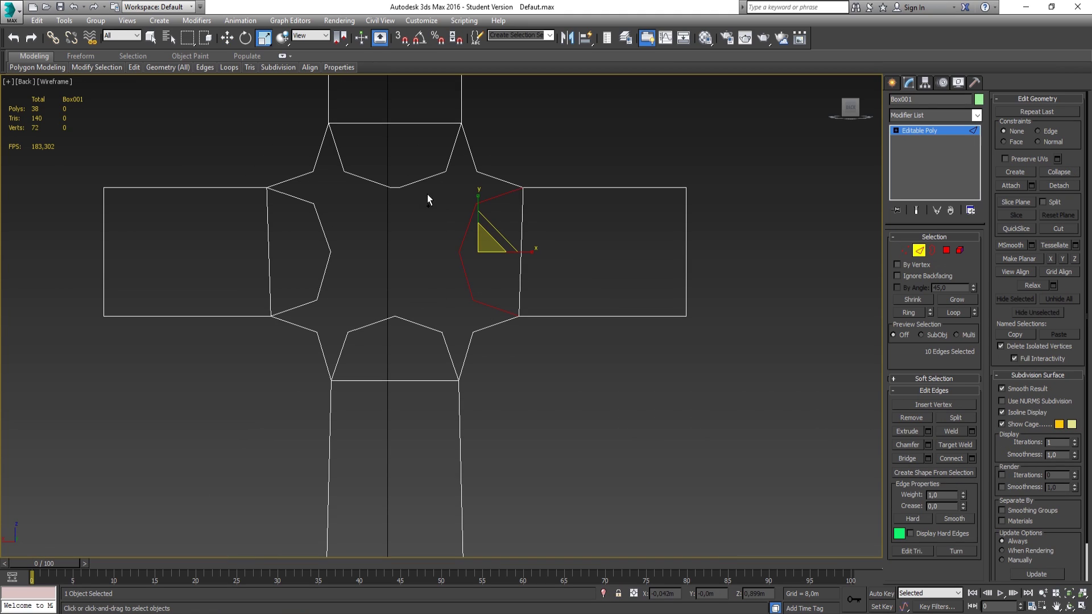
left_click_drag(396, 206, 401, 209, "ctrl")
left_click_drag(322, 302, 446, 341, "ctrl")
left_click(922, 414)
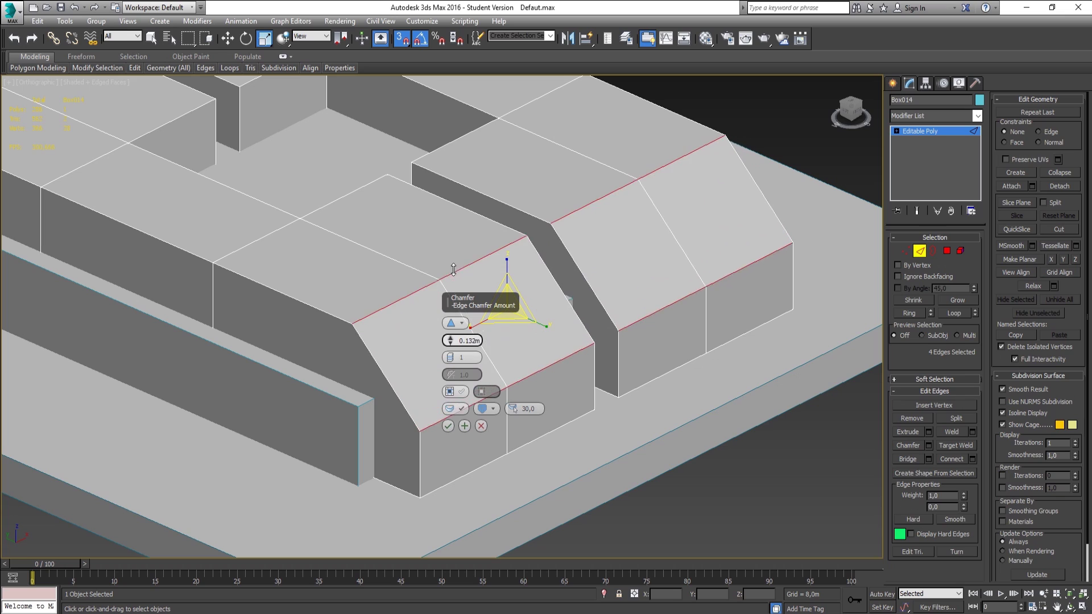
- Chamfer the four selected front edges of the grey slab by 0,15 m with 4 connecting segments
left_click_drag(454, 259, 454, 259)
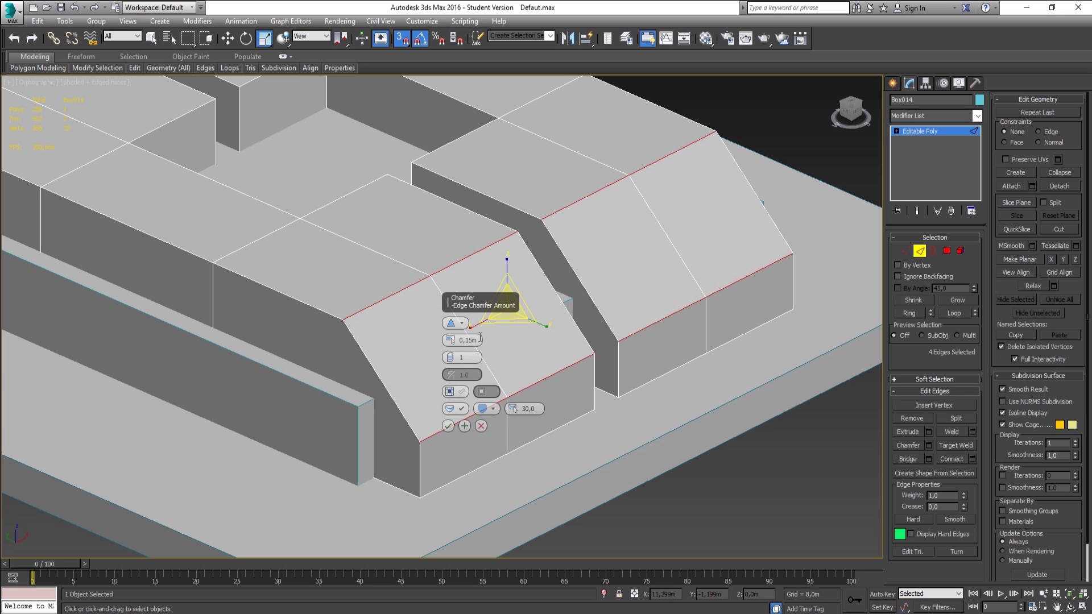
left_click(450, 355)
left_click(450, 355)
mouse_move(650, 336)
middle_mouse_down("alt")
mouse_move(681, 332)
mouse_move(667, 323)
middle_mouse_up("alt")
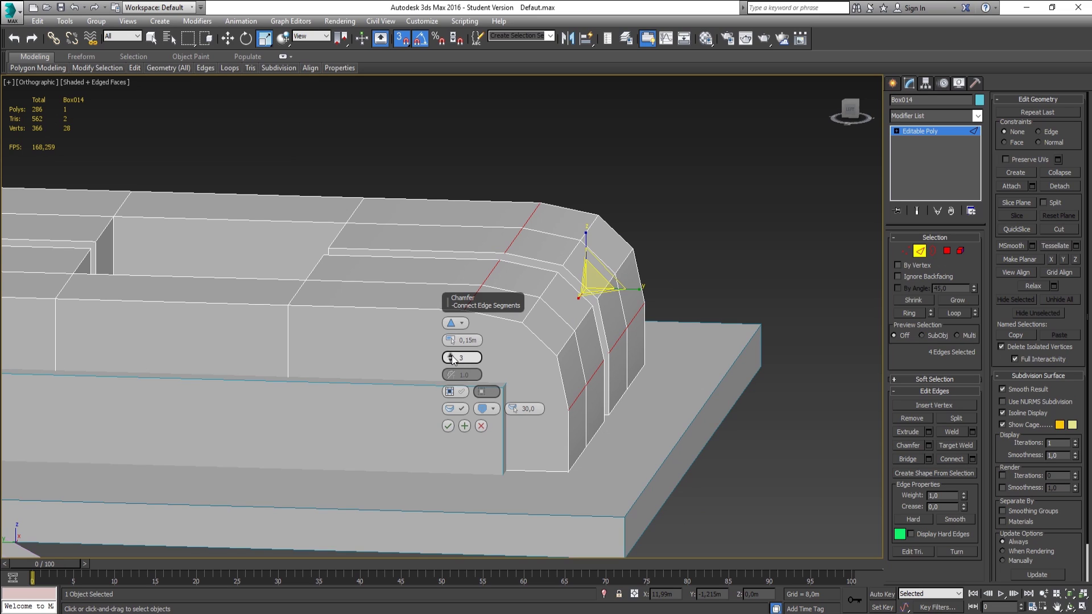
left_click_drag(454, 360, 453, 356)
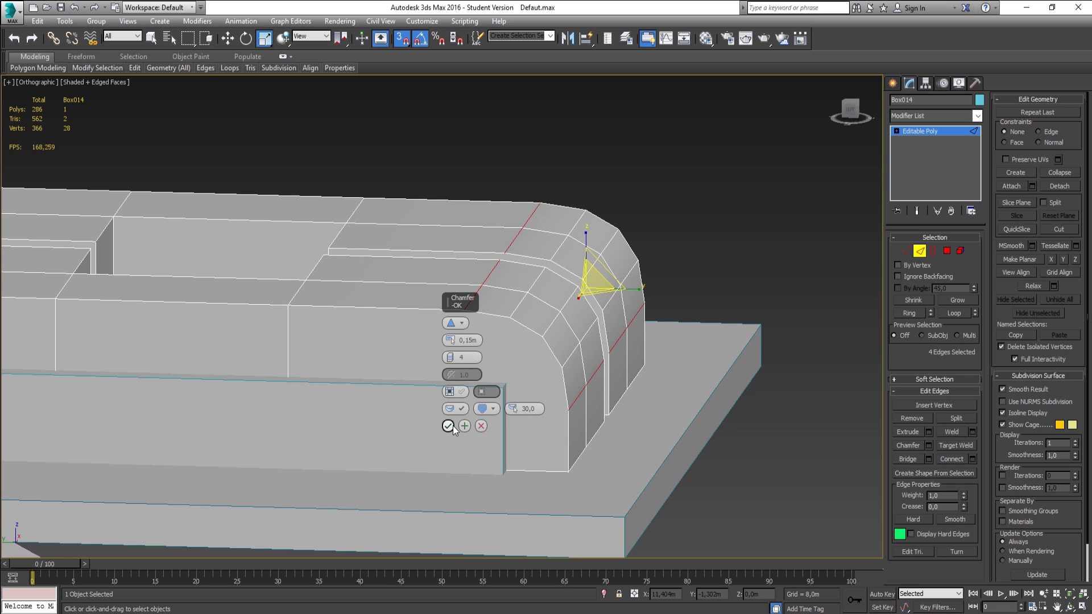
left_click(453, 425)
- Leave edge editing on the rounded slab, select the base plate beneath it and attach the slab to the plate
scroll(594, 352, "down", 2)
left_click(748, 293)
left_click(920, 252)
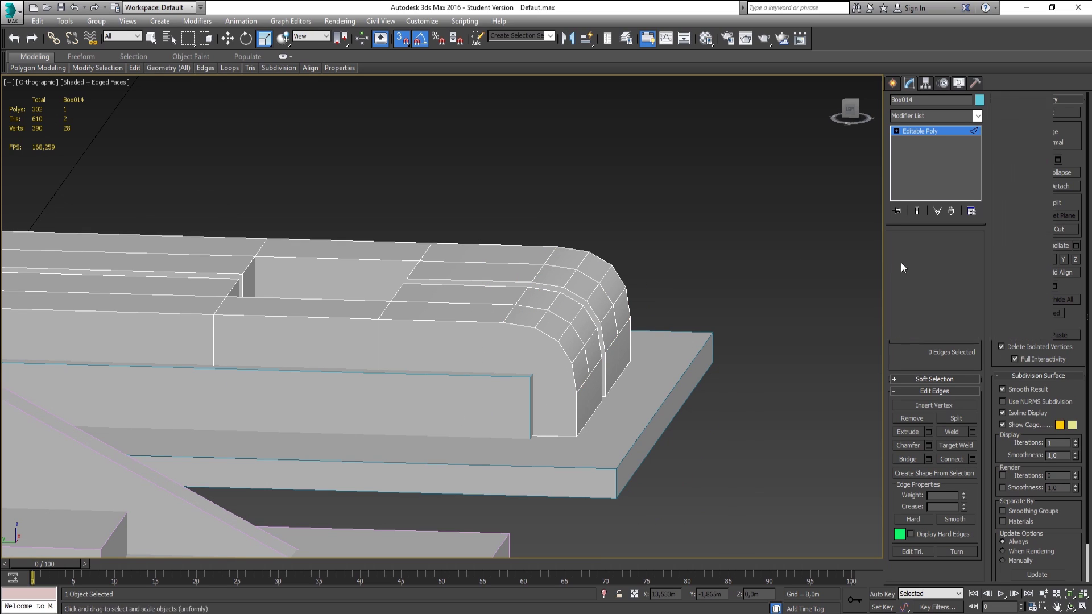
scroll(662, 391, "down", 3)
left_click(662, 402)
middle_click_drag(664, 401, 607, 391, "alt")
left_click(1011, 186)
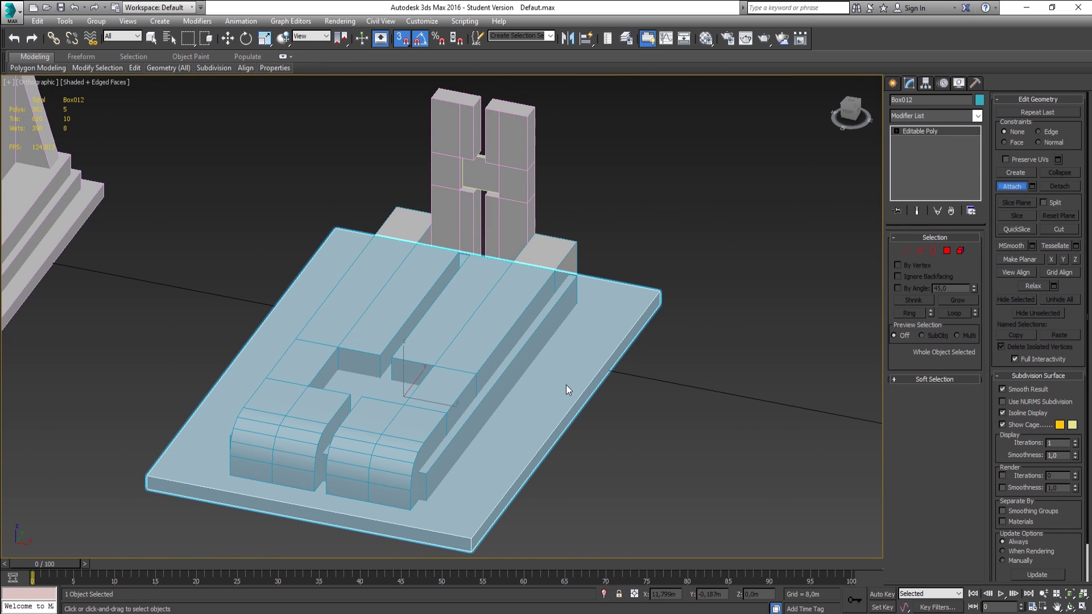
- Attach the block under the slab, the upright headstone panels and their centre connector to the base plate object, and end attaching
left_click(507, 355)
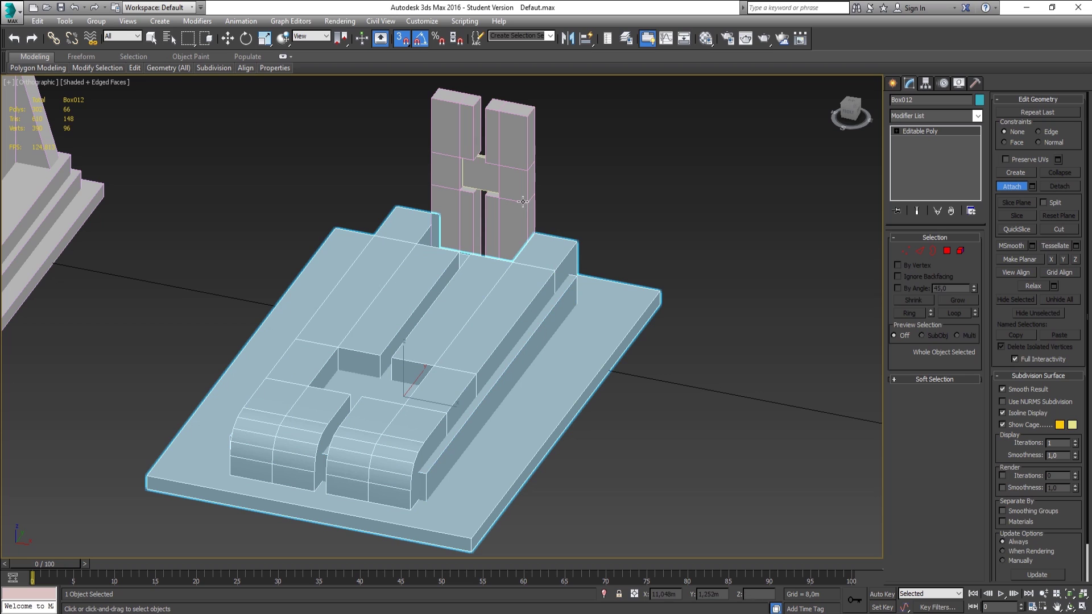
left_click(506, 194)
left_click(478, 169)
left_click(1006, 190)
left_click(633, 274)
left_click(604, 336)
- Select the base plate's four top perimeter edges, chamfer them by about 0,038 m with 1 segment, and leave edge editing
middle_click_drag(615, 393, 564, 401, "alt")
key("2")
left_click(687, 411)
left_click(699, 389, "ctrl")
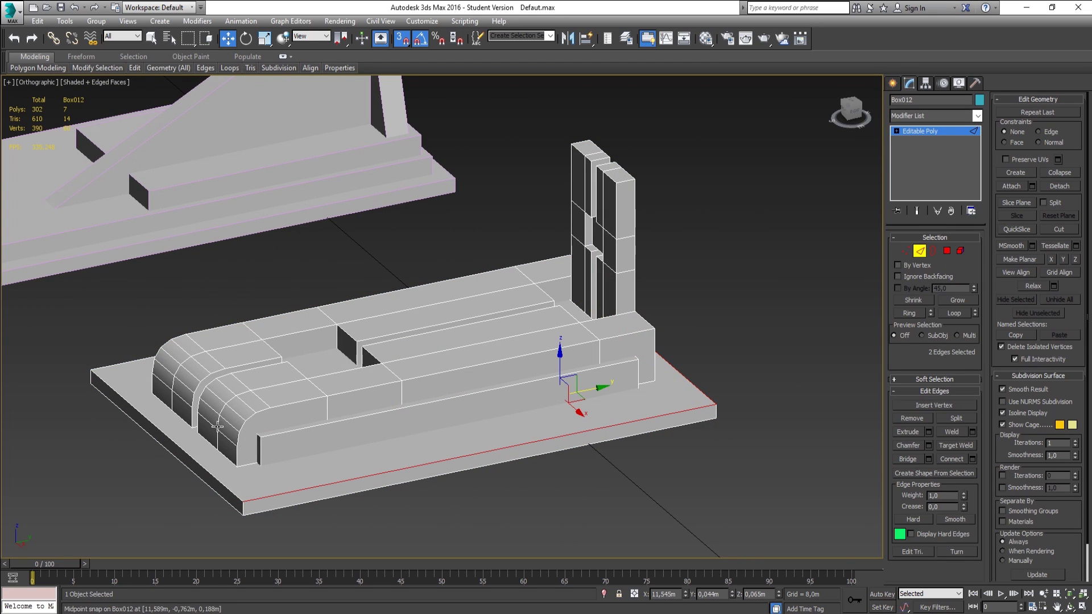
left_click(187, 455, "ctrl")
left_click(135, 360, "ctrl")
middle_click_drag(135, 360, 381, 374, "alt")
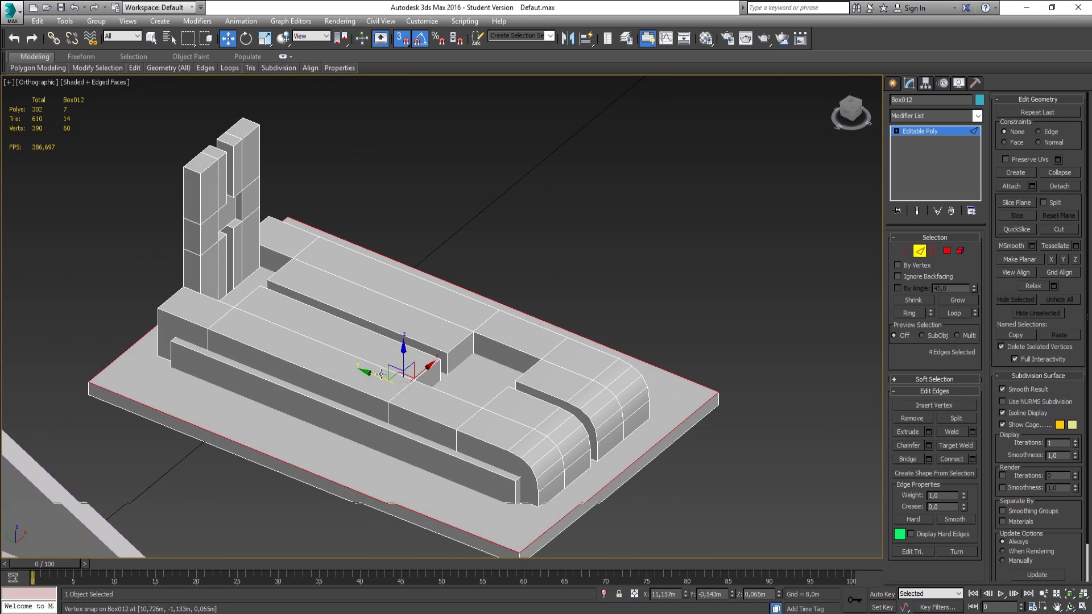
left_click(926, 446)
scroll(535, 391, "up", 6)
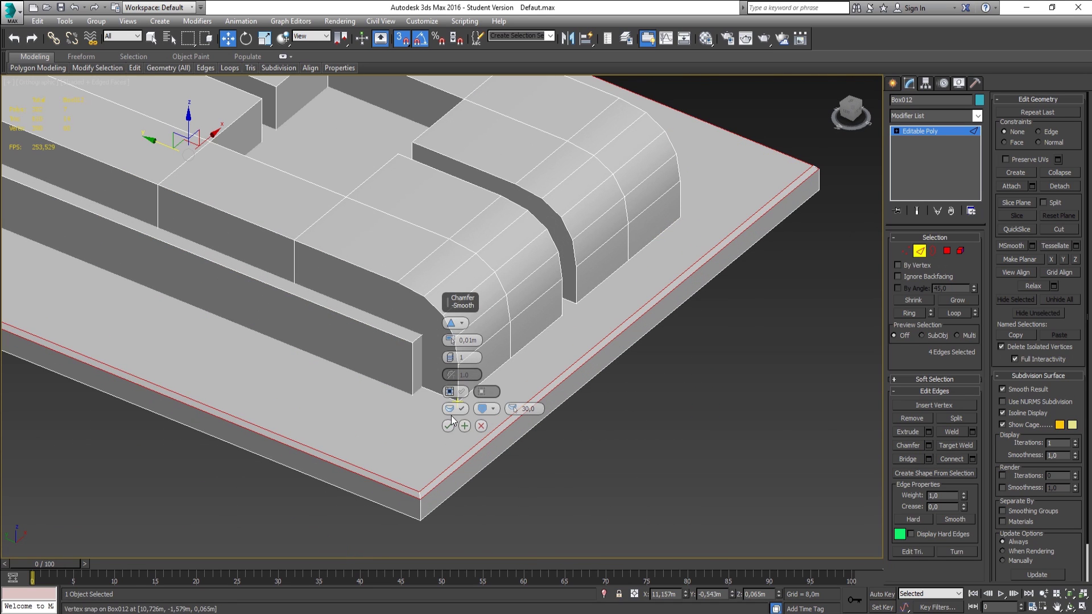
left_click_drag(451, 340, 452, 323)
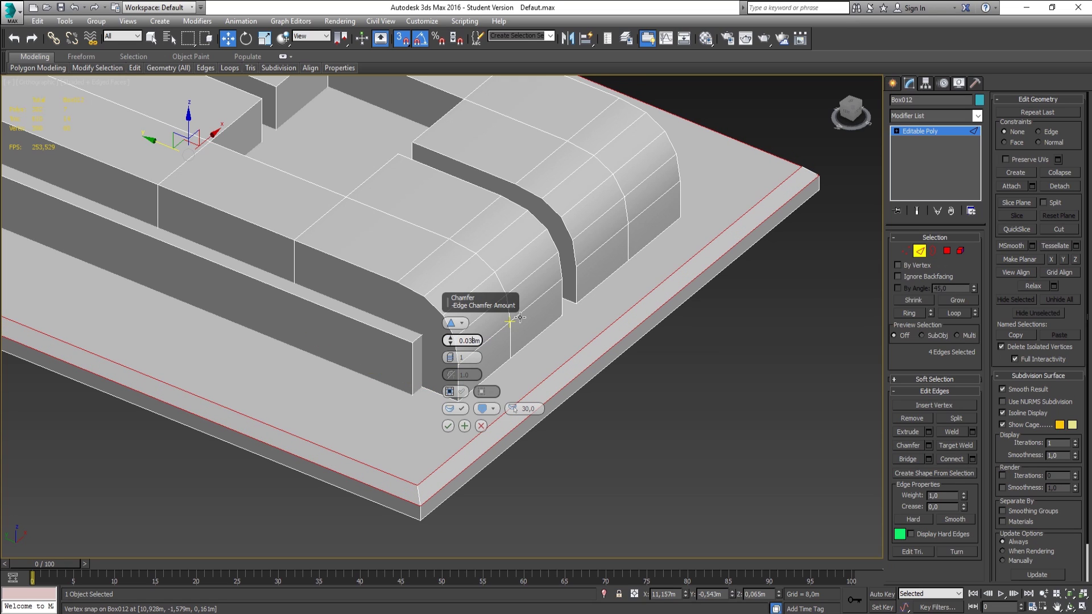
left_click(448, 426)
scroll(445, 336, "up", 3)
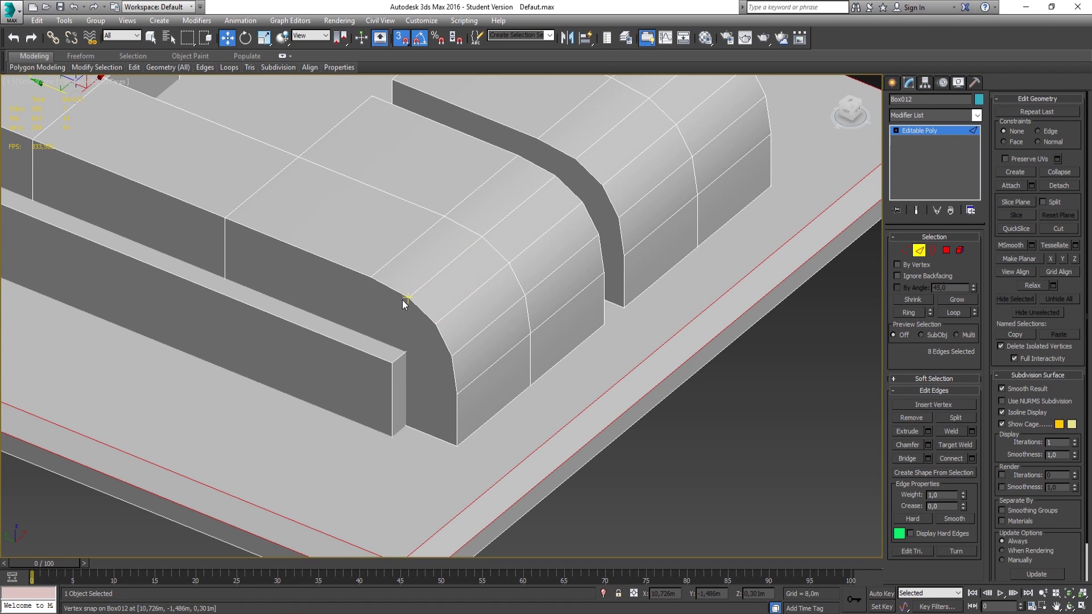
left_click(920, 250)
- Deselect the tomb and examine it from several angles, alongside the other gravestones in the scene
scroll(470, 309, "down", 3)
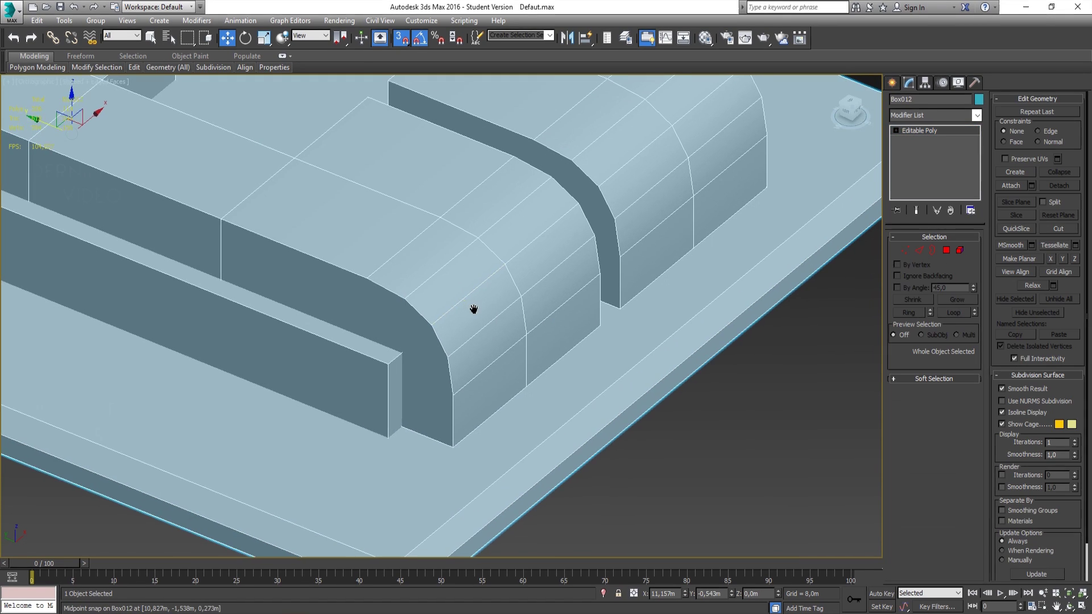
scroll(430, 257, "down", 1)
middle_click_drag(429, 258, 401, 285, "alt")
scroll(401, 279, "down", 4)
middle_click_drag(370, 228, 289, 252, "alt")
left_click(698, 376)
scroll(654, 359, "down", 2)
middle_click_drag(646, 347, 644, 397)
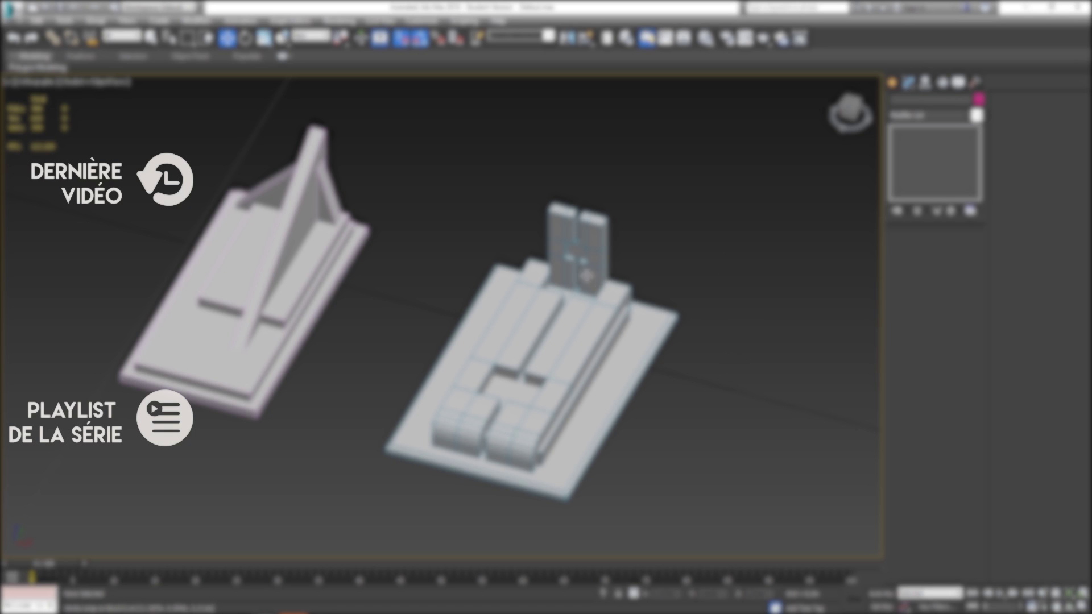
scroll(589, 278, "down", 6)
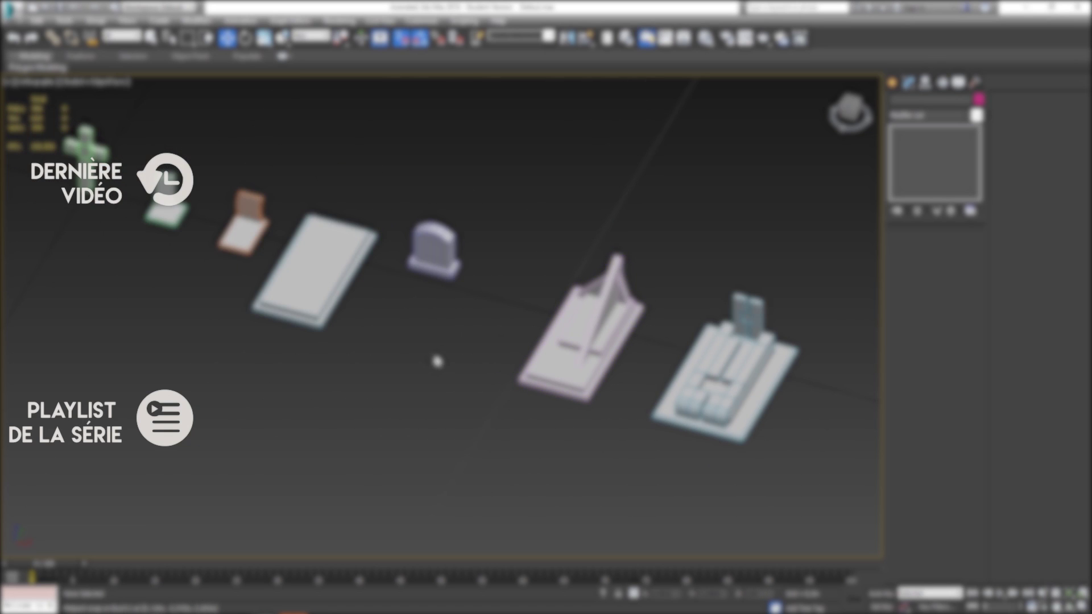